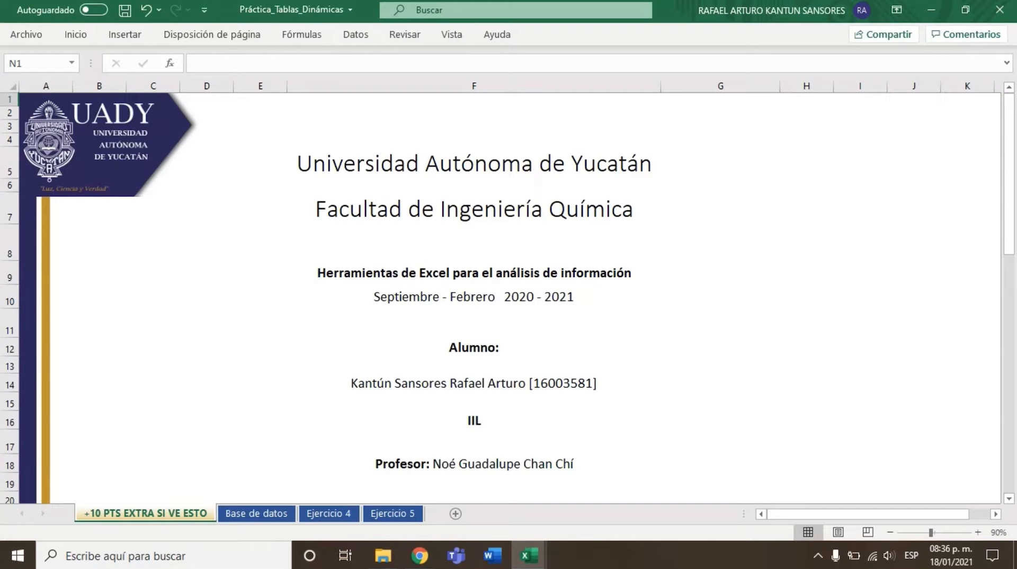
Review the Base de datos sheet and read the Ejercicio 4 instructions through to the expected pivot table and chart
{"action": "left_click", "coordinate": [268, 514]}
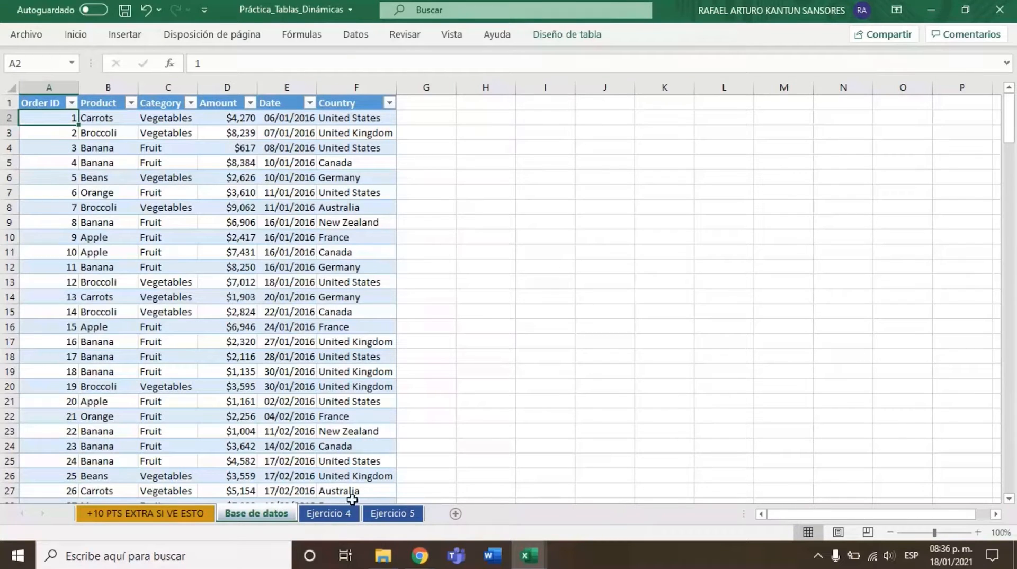
{"action": "left_click", "coordinate": [329, 513]}
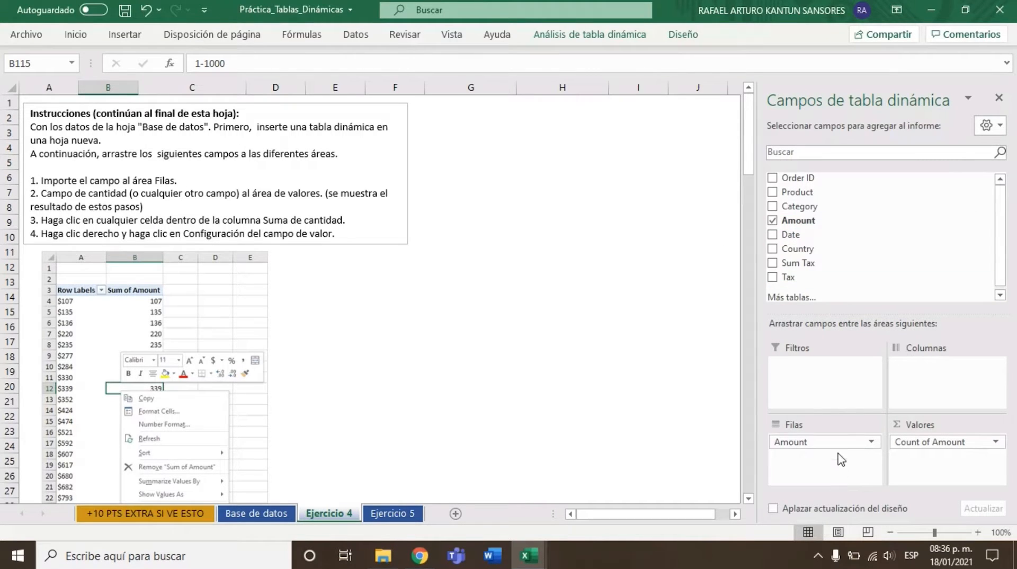
{"action": "left_click", "coordinate": [838, 453]}
{"action": "scroll", "coordinate": [246, 249], "scroll_direction": "down", "scroll_amount": 1}
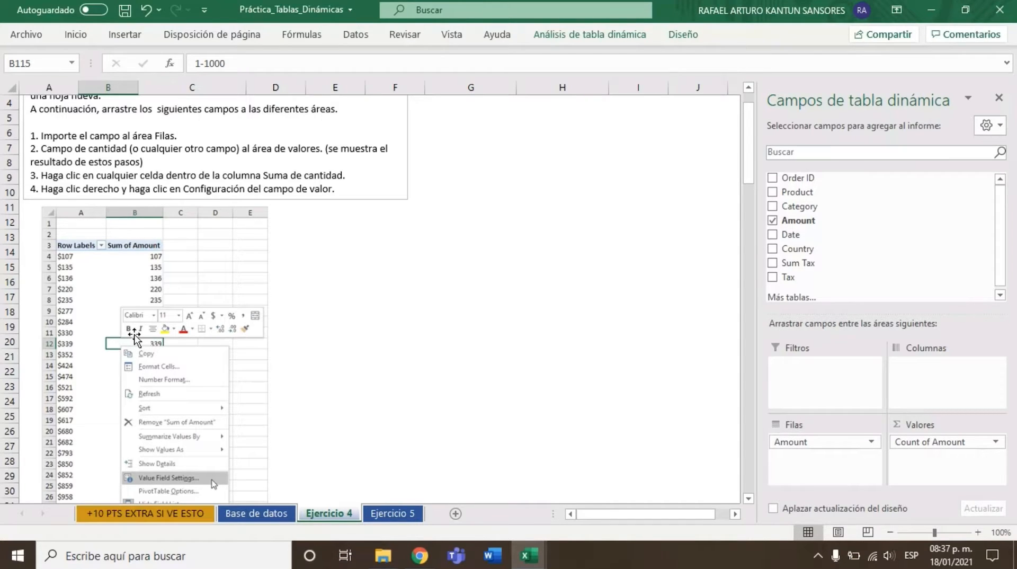
{"action": "scroll", "coordinate": [136, 339], "scroll_direction": "down", "scroll_amount": 8}
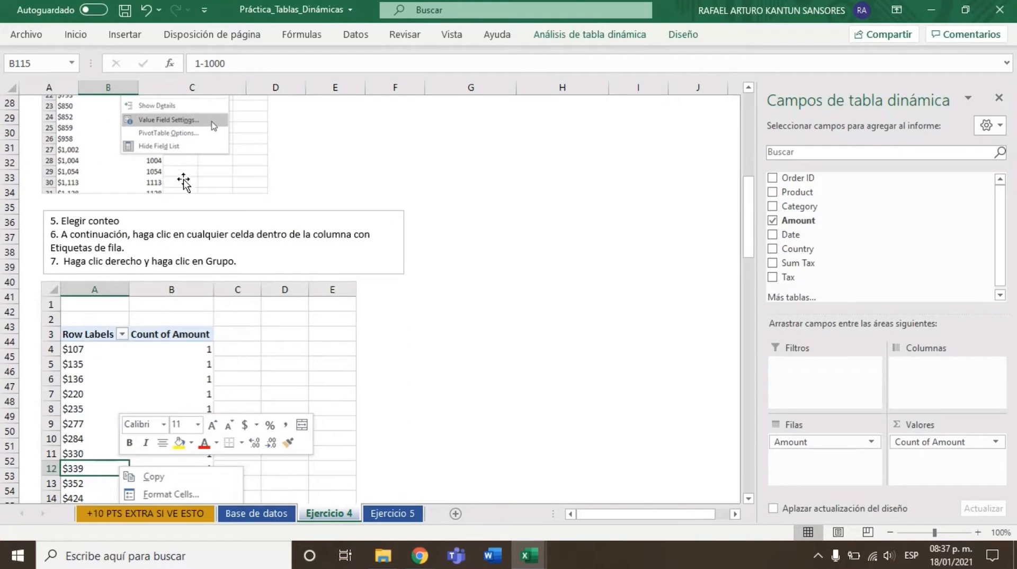
{"action": "scroll", "coordinate": [197, 203], "scroll_direction": "down", "scroll_amount": 1}
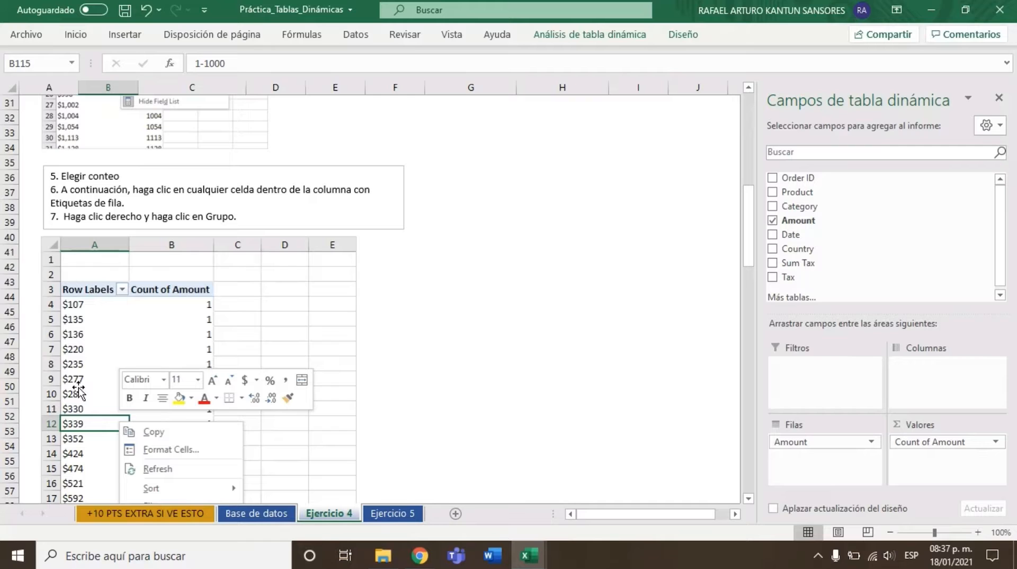
{"action": "scroll", "coordinate": [79, 391], "scroll_direction": "down", "scroll_amount": 4}
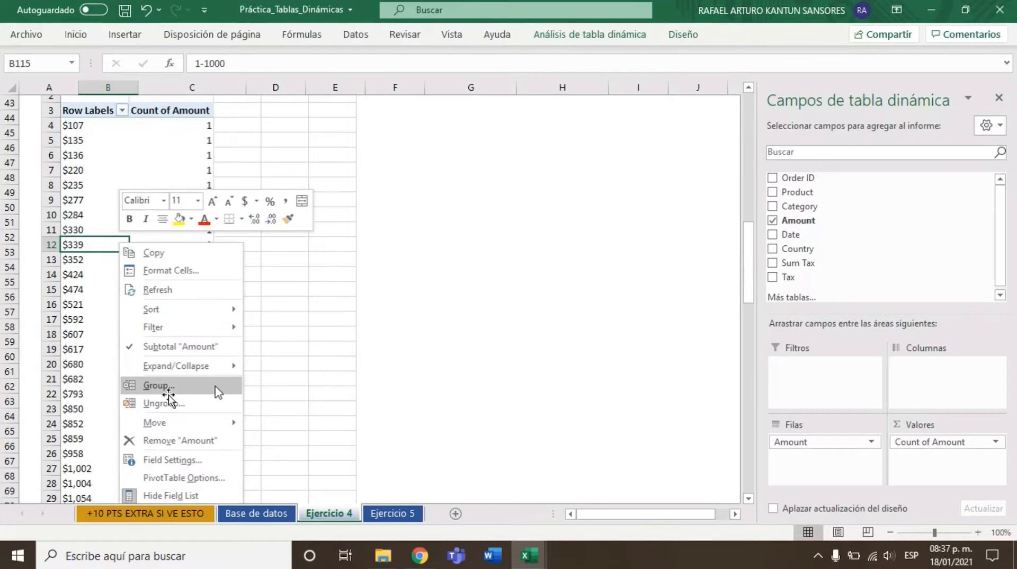
{"action": "scroll", "coordinate": [171, 386], "scroll_direction": "down", "scroll_amount": 8}
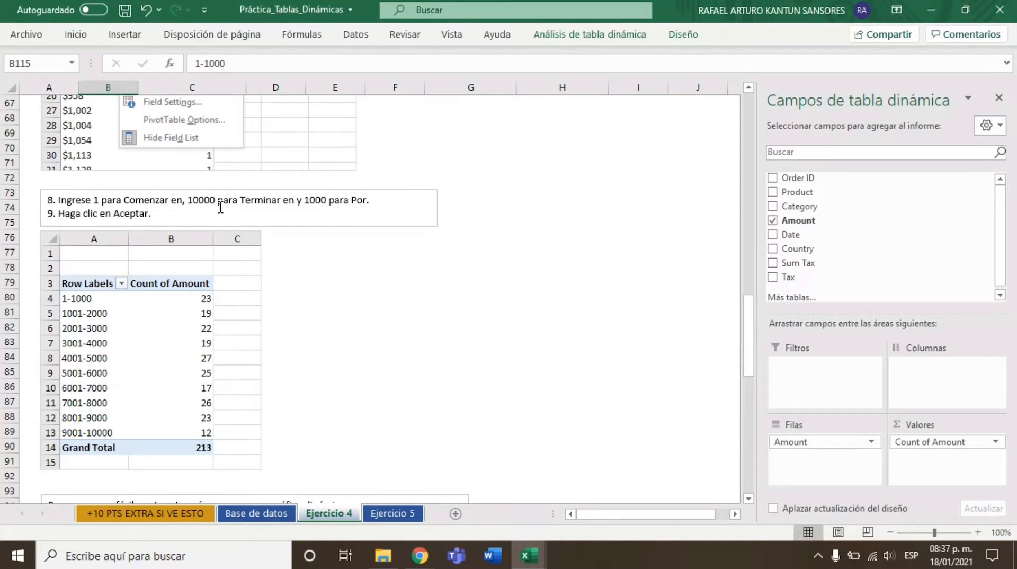
{"action": "scroll", "coordinate": [225, 233], "scroll_direction": "down", "scroll_amount": 5}
{"action": "scroll", "coordinate": [227, 223], "scroll_direction": "up", "scroll_amount": 2}
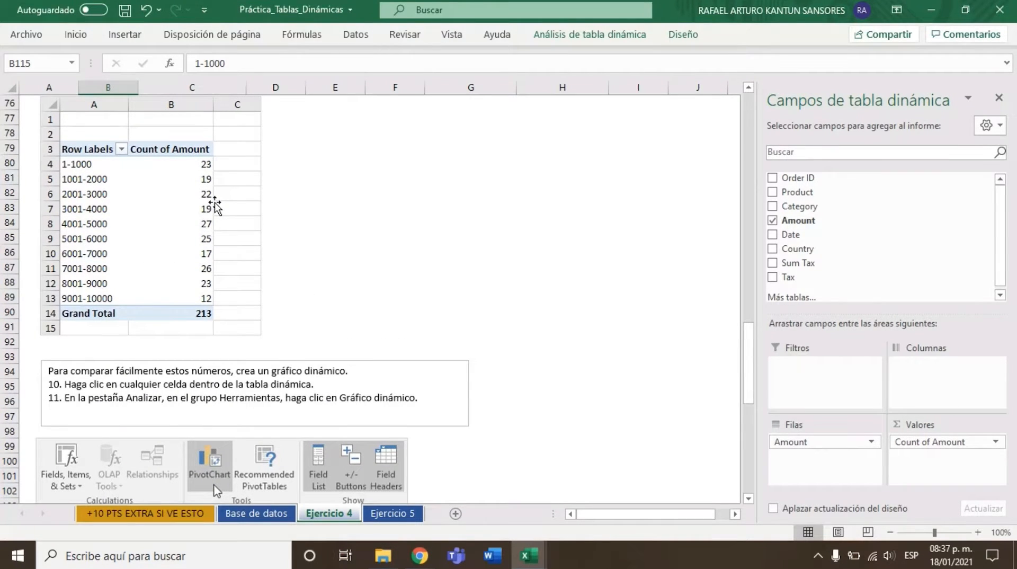
{"action": "scroll", "coordinate": [214, 205], "scroll_direction": "down", "scroll_amount": 2}
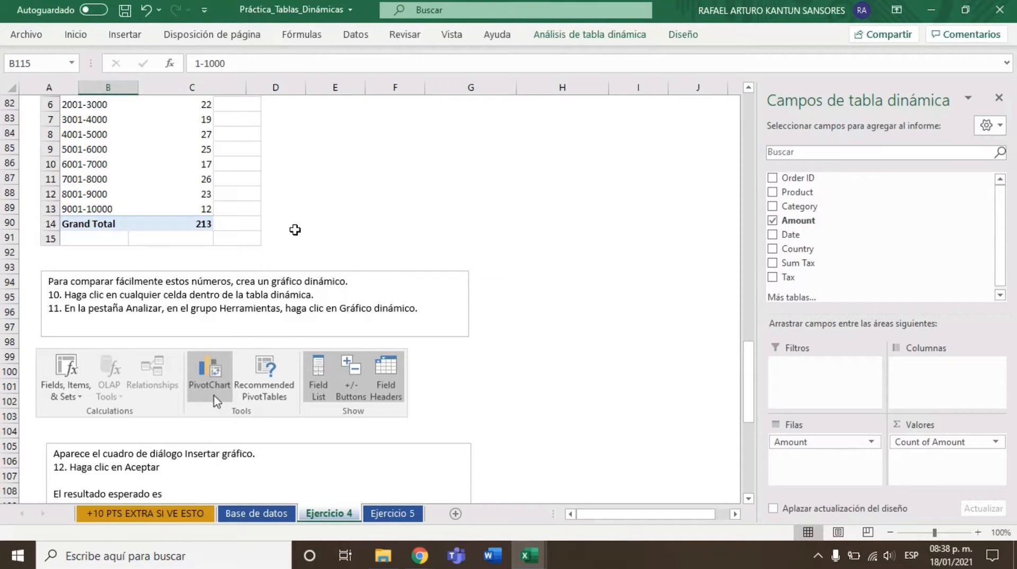
{"action": "scroll", "coordinate": [308, 254], "scroll_direction": "down", "scroll_amount": 5}
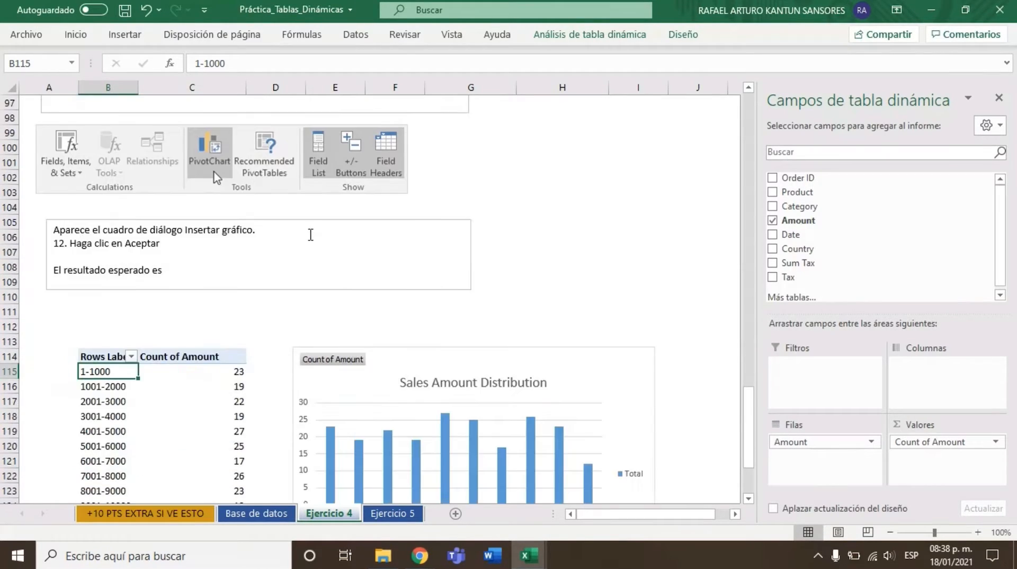
{"action": "scroll", "coordinate": [310, 234], "scroll_direction": "down", "scroll_amount": 3}
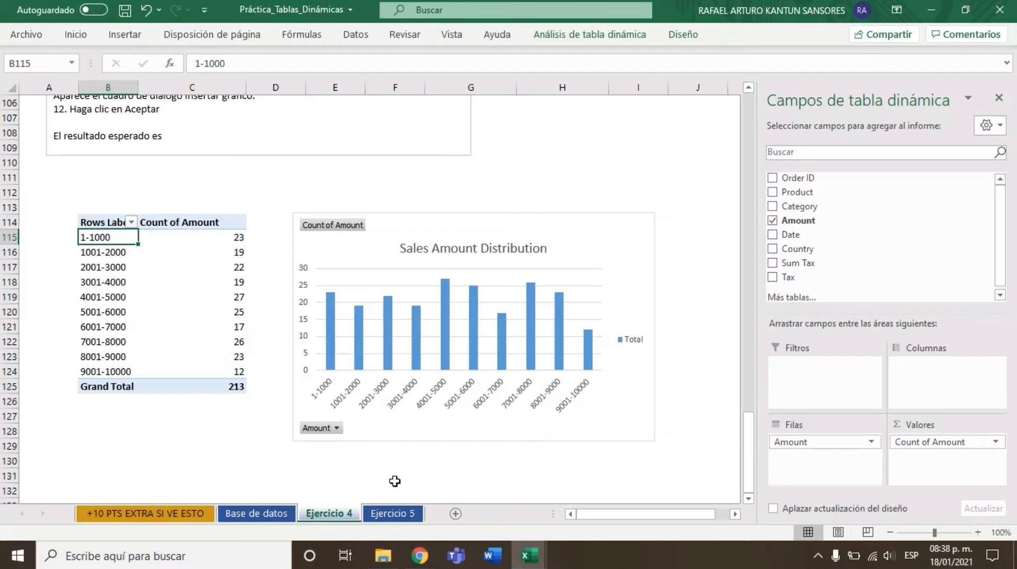
Read the Ejercicio 5 instructions, including the calculated tax field rules and the expected pivot table by country
{"action": "left_click", "coordinate": [393, 513]}
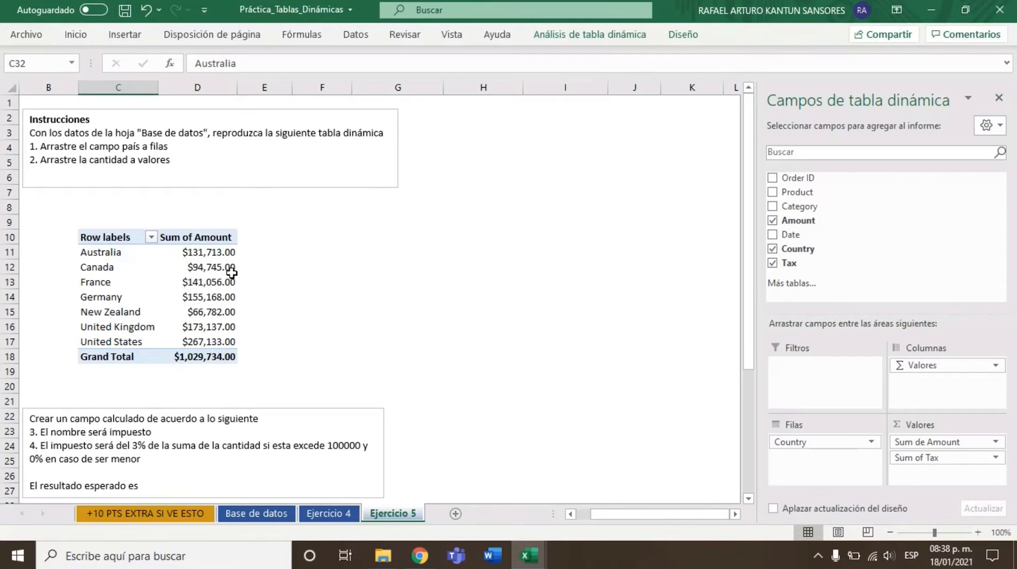
{"action": "scroll", "coordinate": [232, 273], "scroll_direction": "down", "scroll_amount": 3}
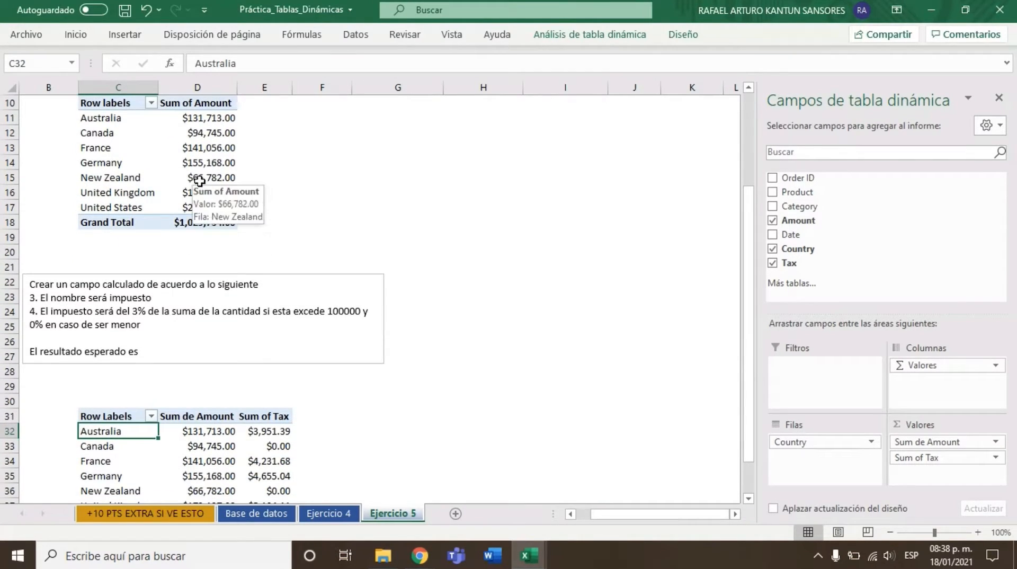
{"action": "scroll", "coordinate": [205, 221], "scroll_direction": "down", "scroll_amount": 3}
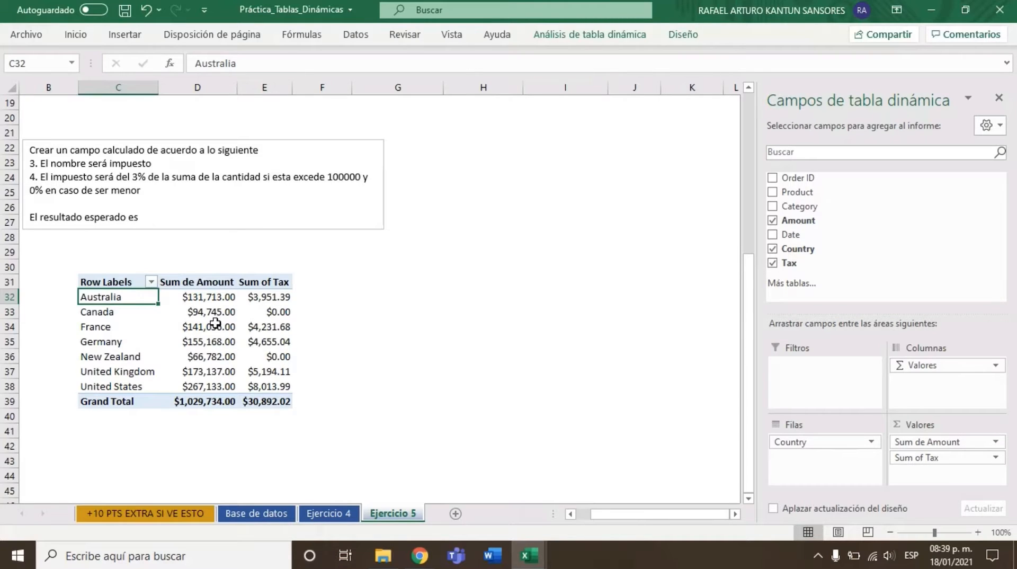
{"action": "mouse_move", "coordinate": [215, 323]}
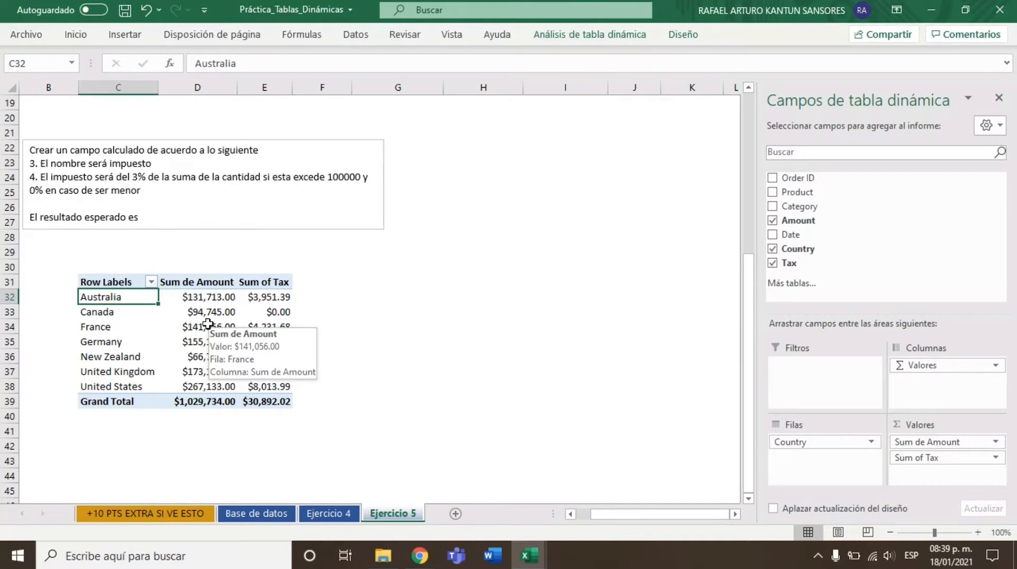
Switch to the Práctica_Tablas_Dinámicas_Nuevo workbook and convert the order data A1:F214 into a table with headers
{"action": "mouse_move", "coordinate": [530, 556]}
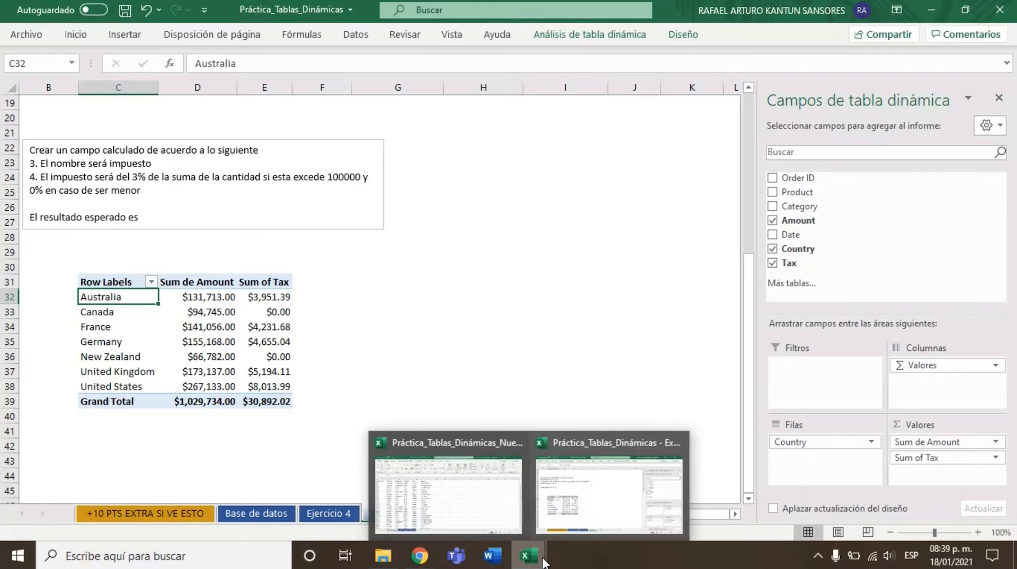
{"action": "left_click", "coordinate": [466, 499]}
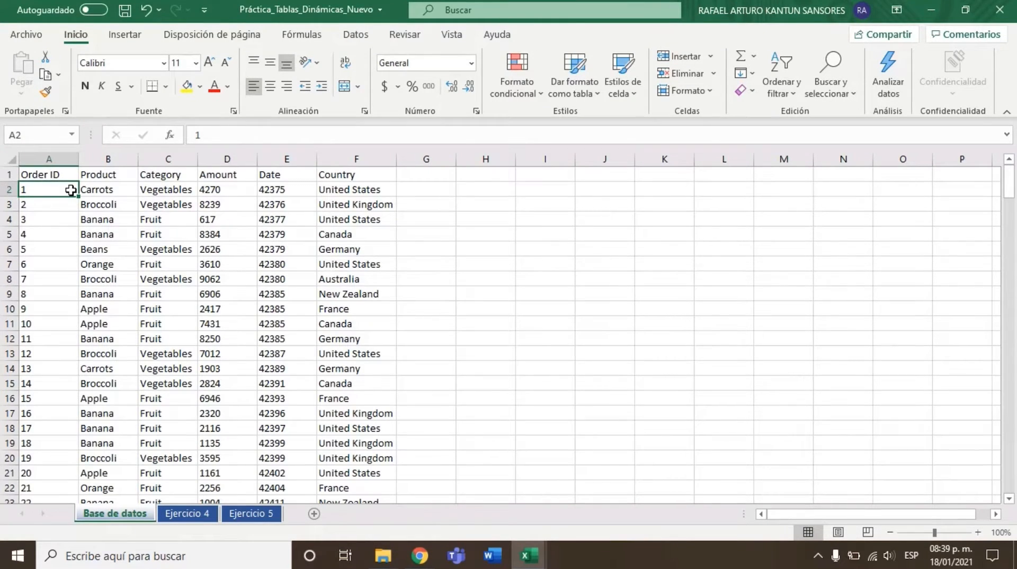
{"action": "key", "text": "ctrl+t"}
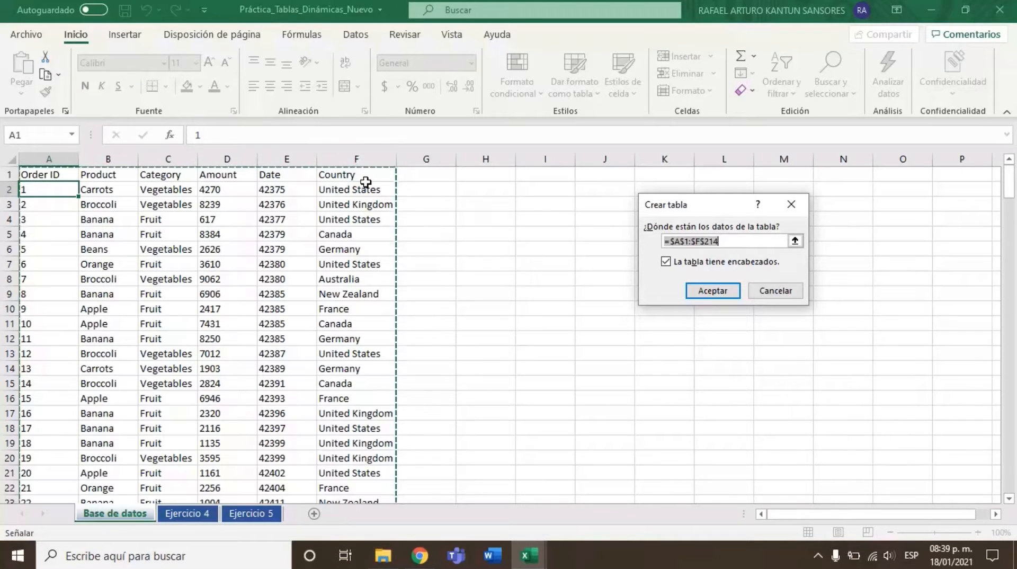
{"action": "left_click", "coordinate": [724, 291]}
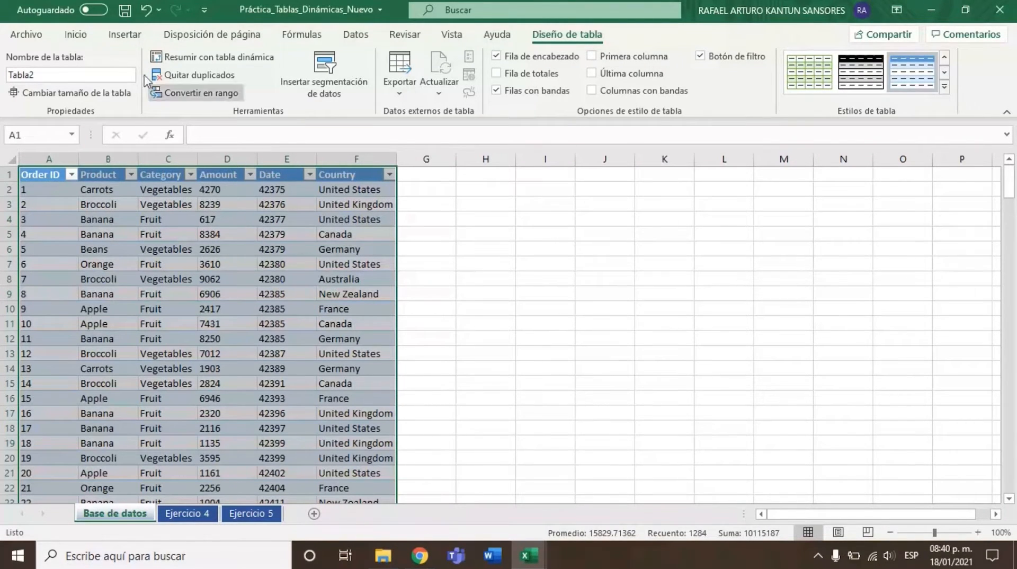
Insert a pivot table based on Tabla2 in cell B2 of the existing Ejercicio 4 sheet
{"action": "left_click", "coordinate": [126, 35]}
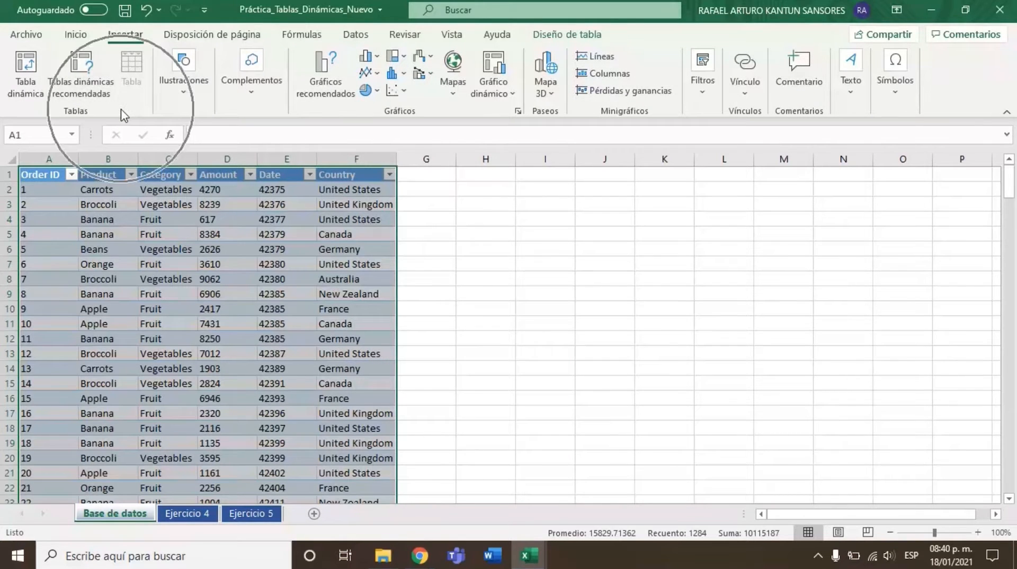
{"action": "key", "text": "ctrl+q"}
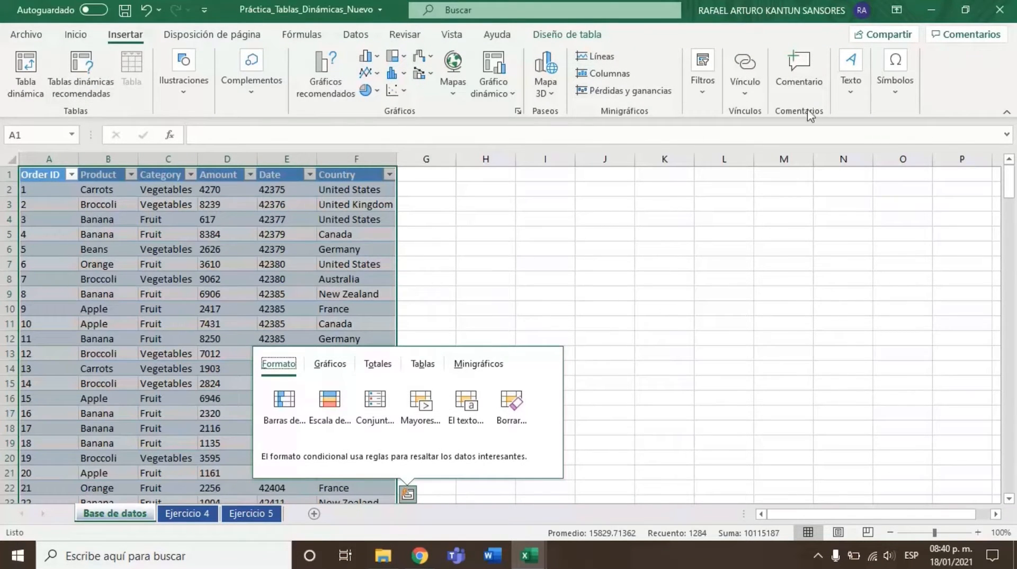
{"action": "left_click", "coordinate": [29, 85]}
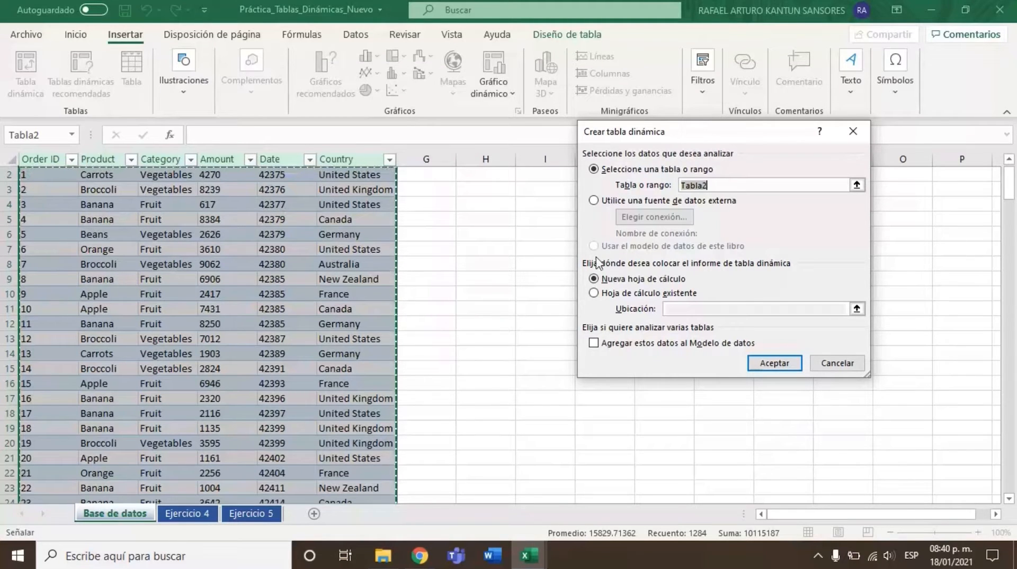
{"action": "left_click", "coordinate": [597, 294]}
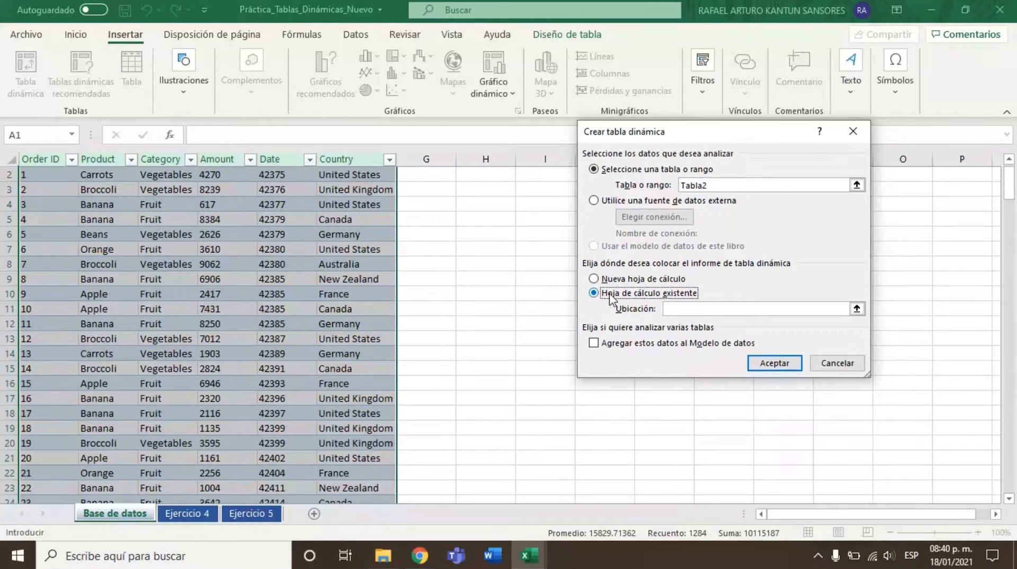
{"action": "left_click", "coordinate": [206, 515]}
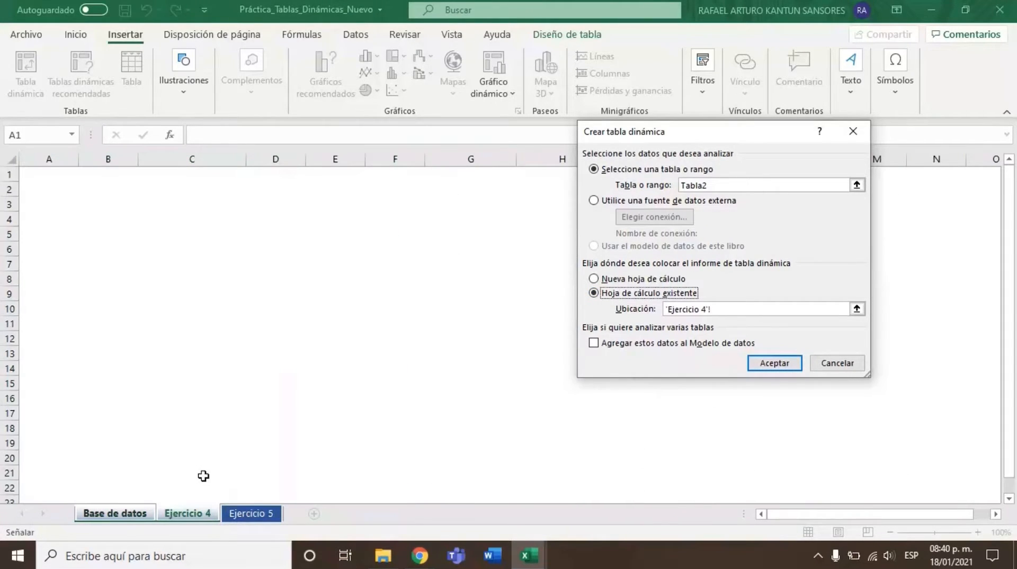
{"action": "left_click", "coordinate": [111, 190]}
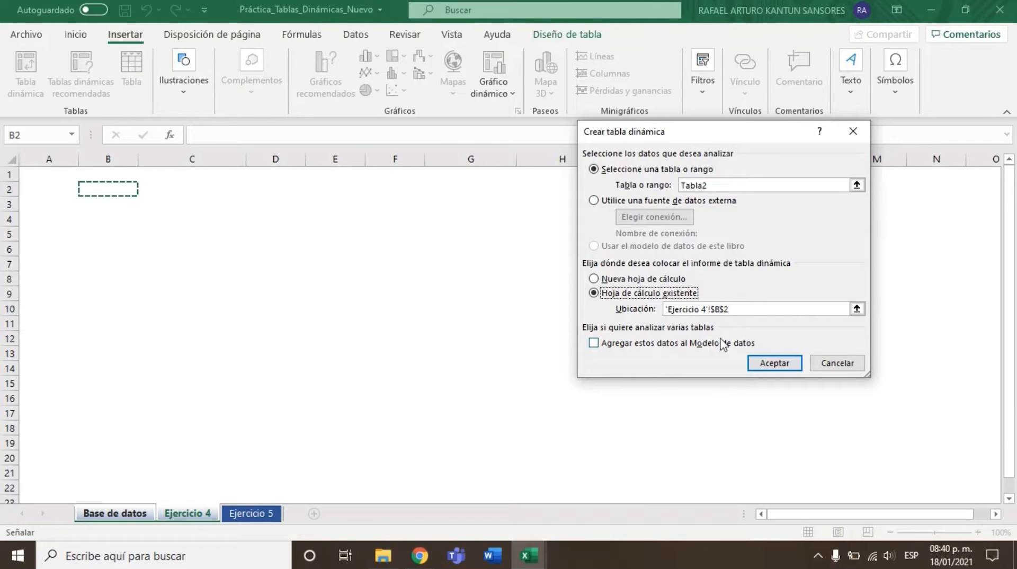
{"action": "key", "text": "ctrl"}
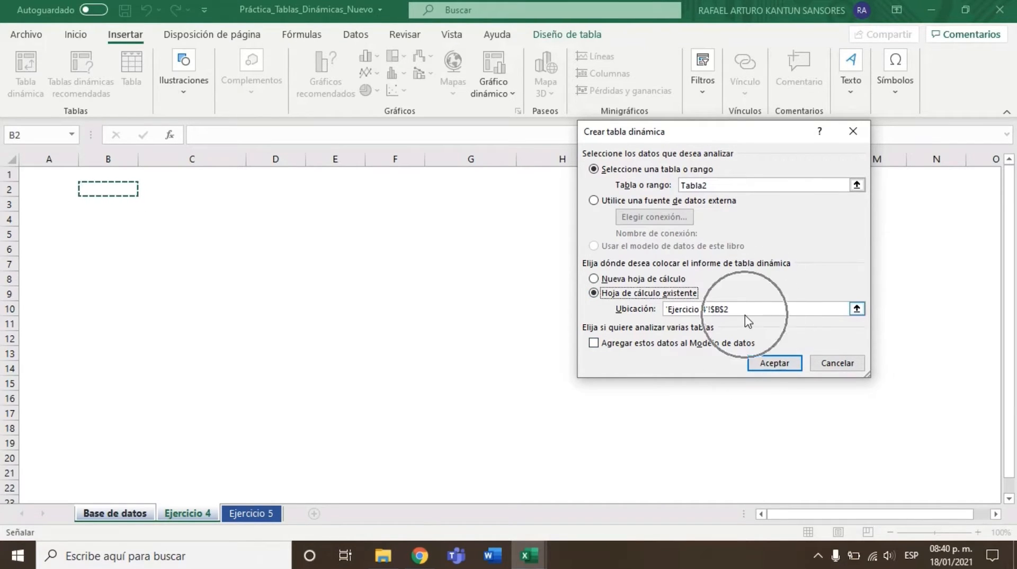
{"action": "left_click", "coordinate": [761, 365]}
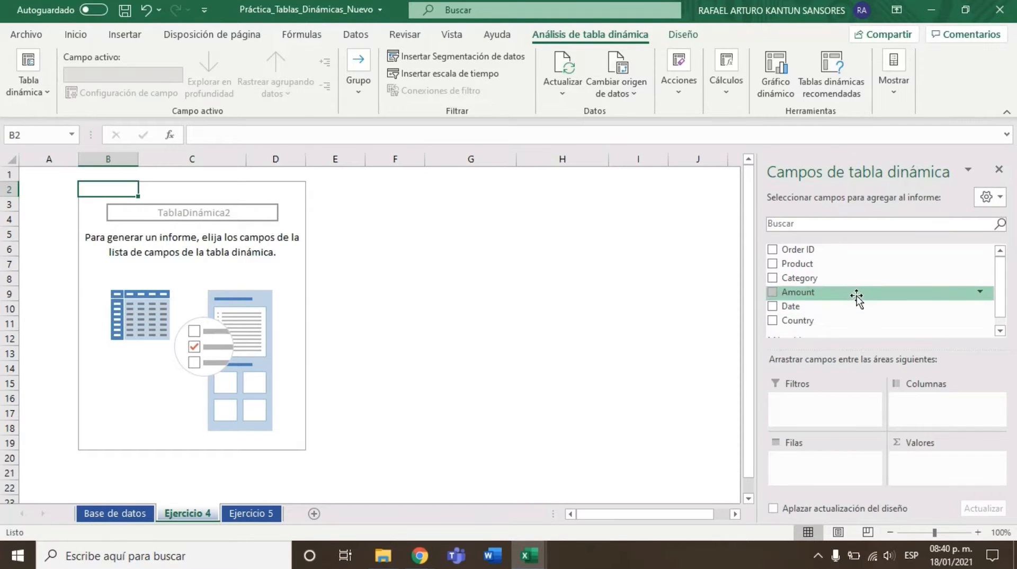
Add the Amount field to both the rows and the values of the pivot table
{"action": "key", "text": "ctrl"}
{"action": "key", "text": "ctrl"}
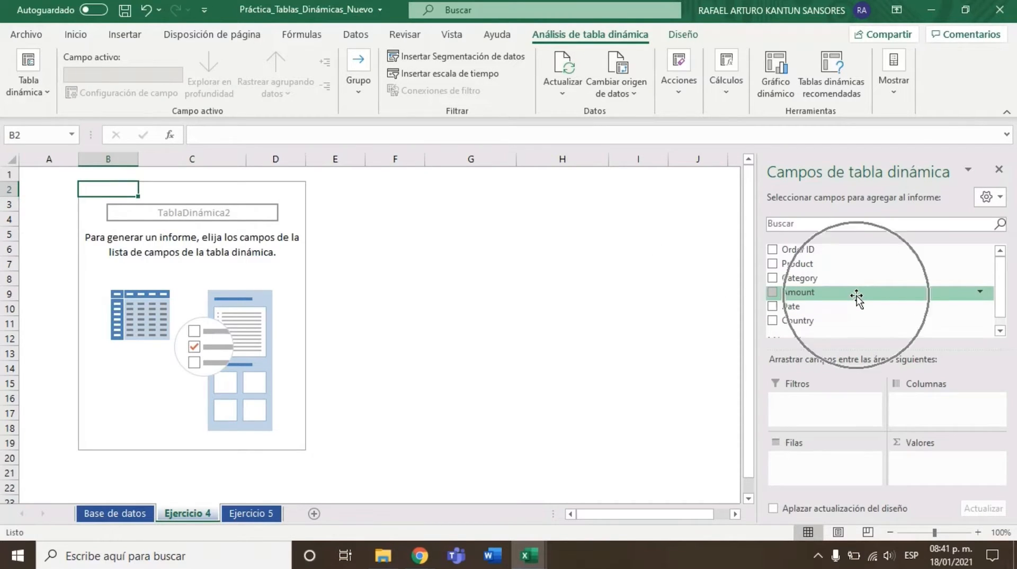
{"action": "left_click_drag", "start_coordinate": [857, 297], "coordinate": [829, 463]}
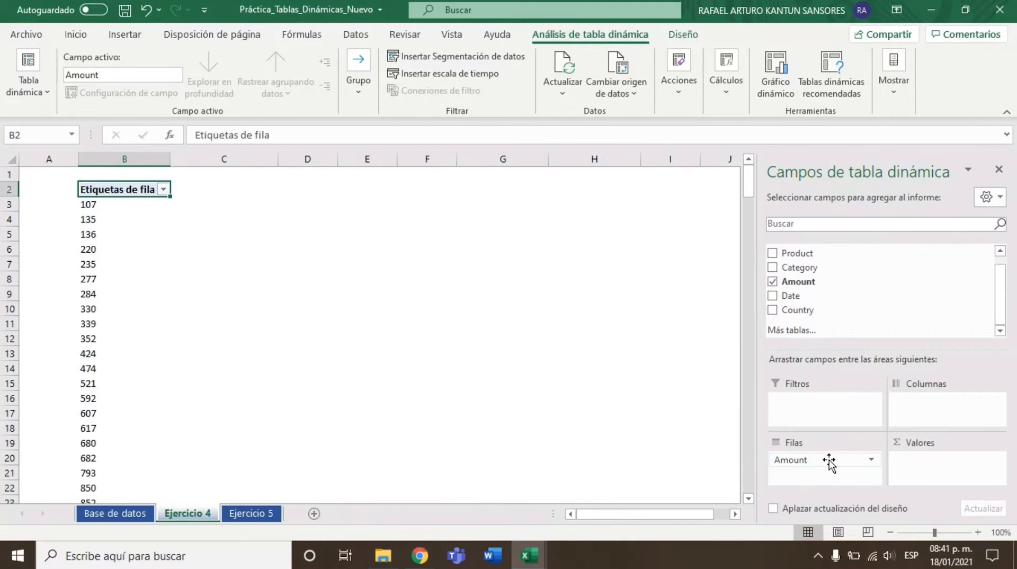
{"action": "left_click_drag", "start_coordinate": [821, 282], "coordinate": [924, 469]}
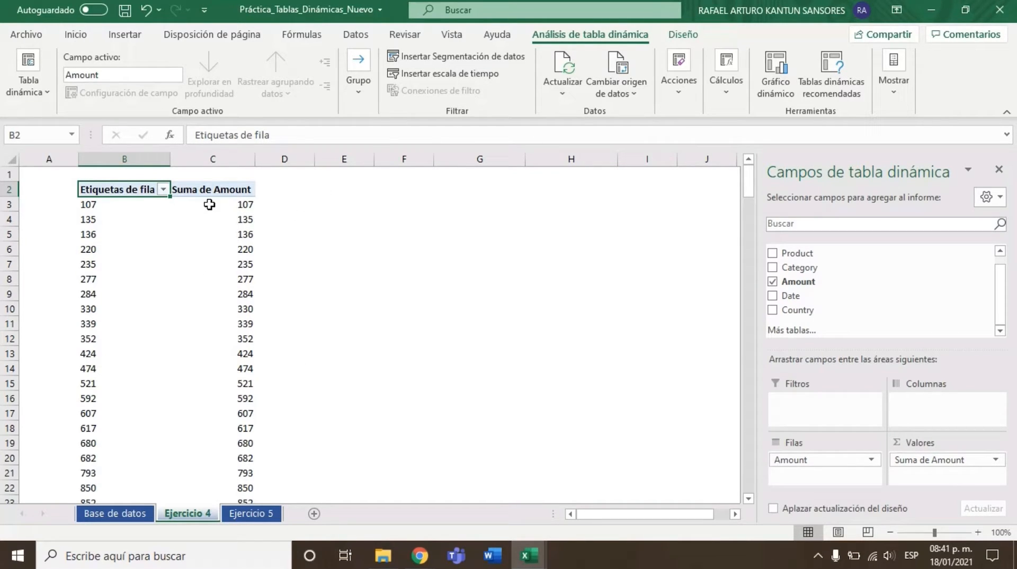
Change the summary calculation of the pivot table's Amount value field to Contar números
{"action": "mouse_move", "coordinate": [209, 205]}
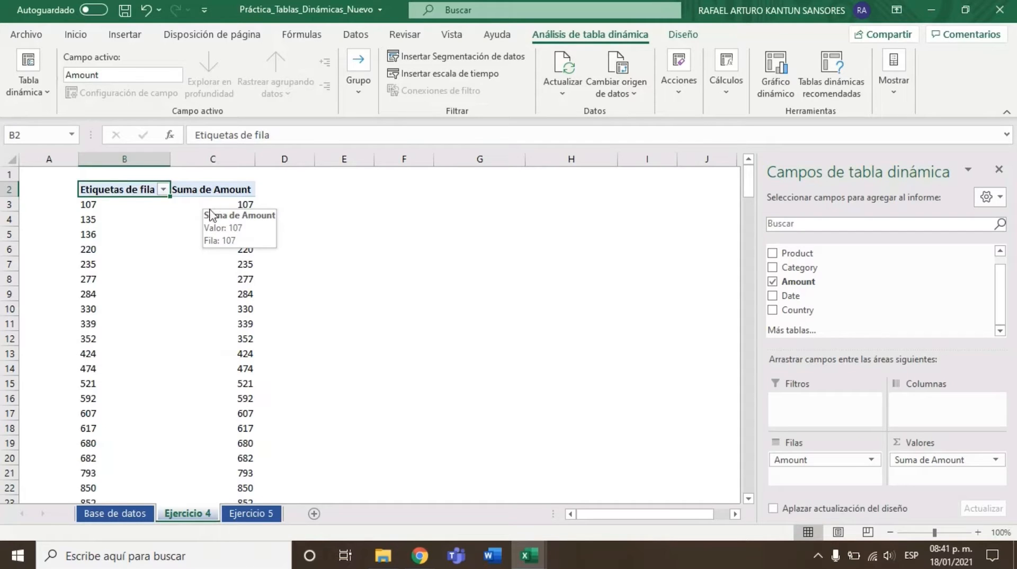
{"action": "mouse_move", "coordinate": [213, 270]}
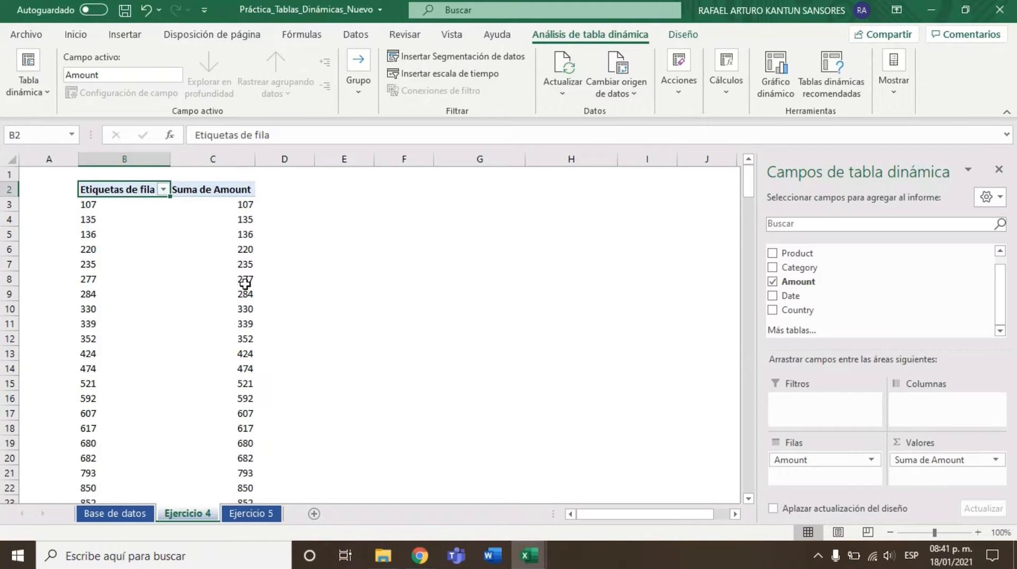
{"action": "left_click", "coordinate": [221, 264]}
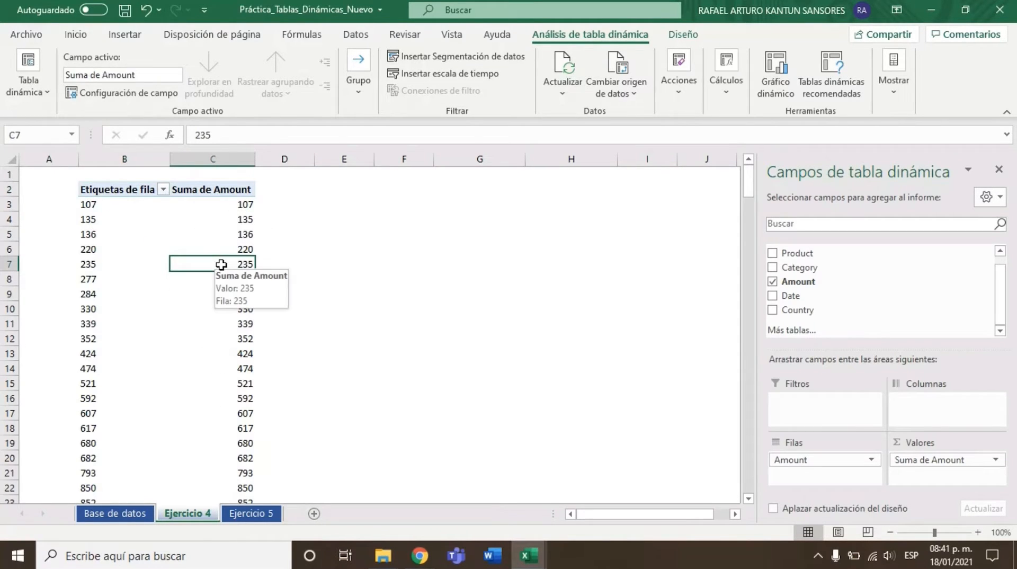
{"action": "right_click", "coordinate": [221, 265]}
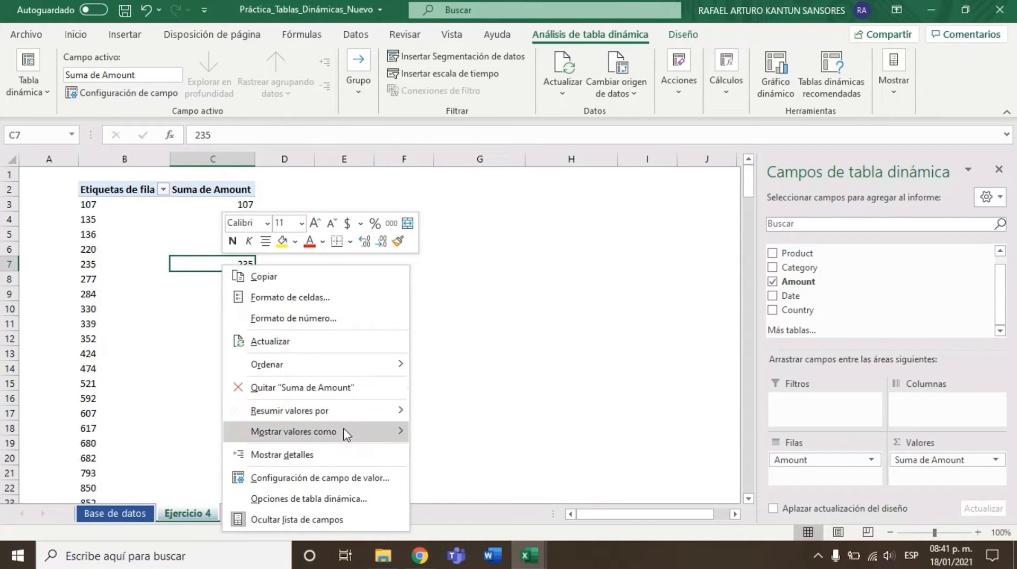
{"action": "left_click", "coordinate": [358, 478]}
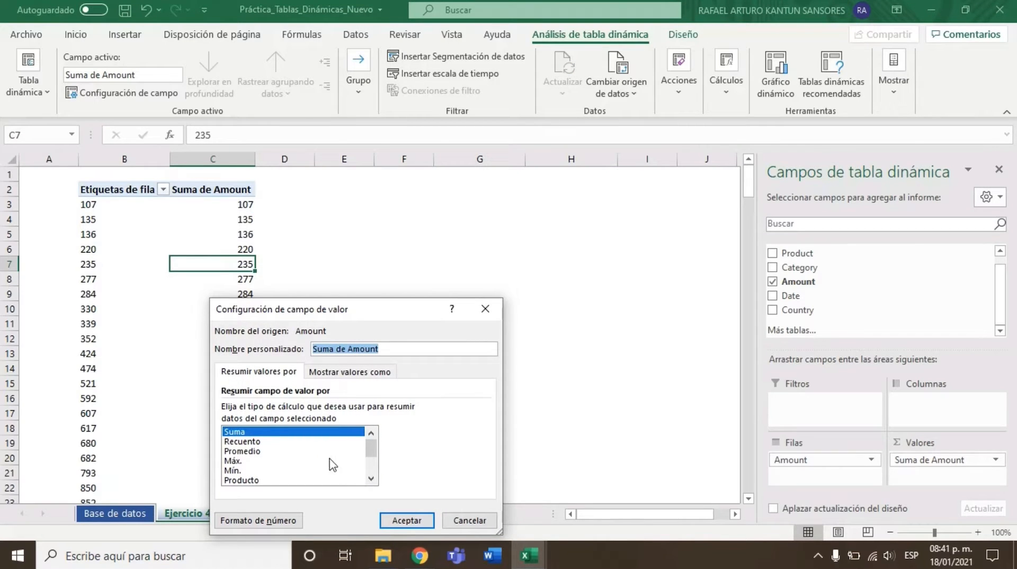
{"action": "scroll", "coordinate": [328, 462], "scroll_direction": "down", "scroll_amount": 1}
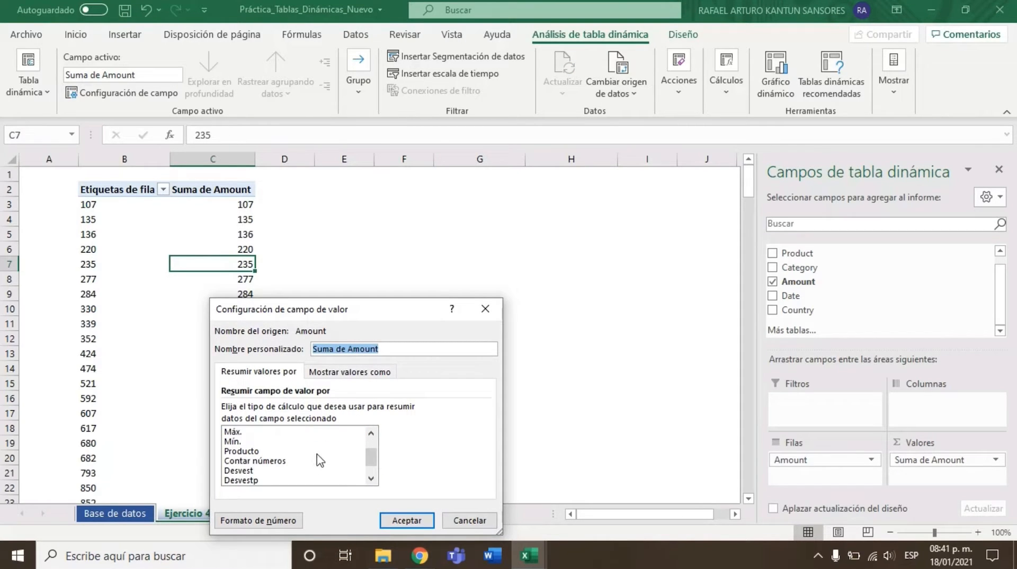
{"action": "left_click", "coordinate": [285, 462]}
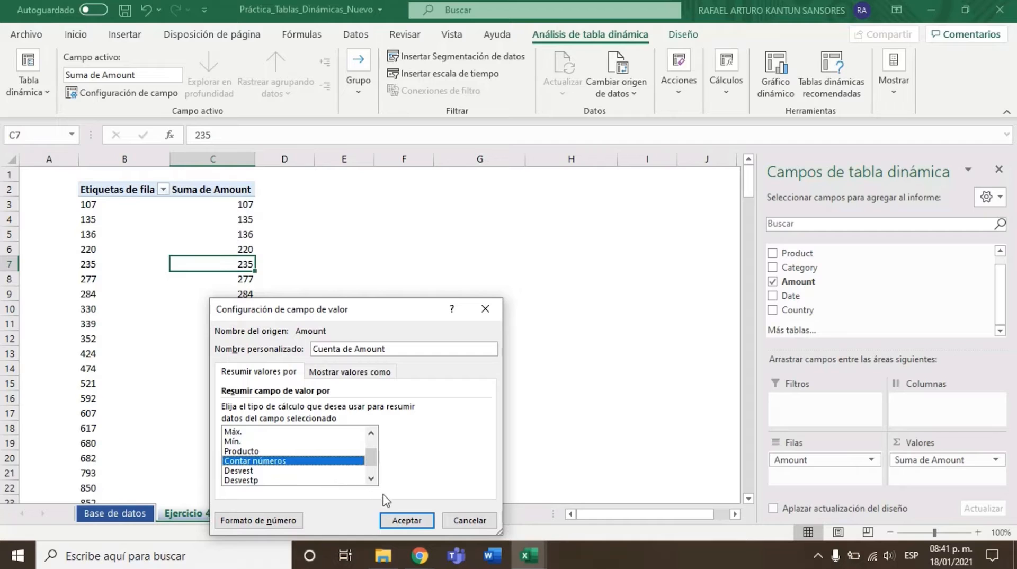
{"action": "left_click", "coordinate": [405, 521]}
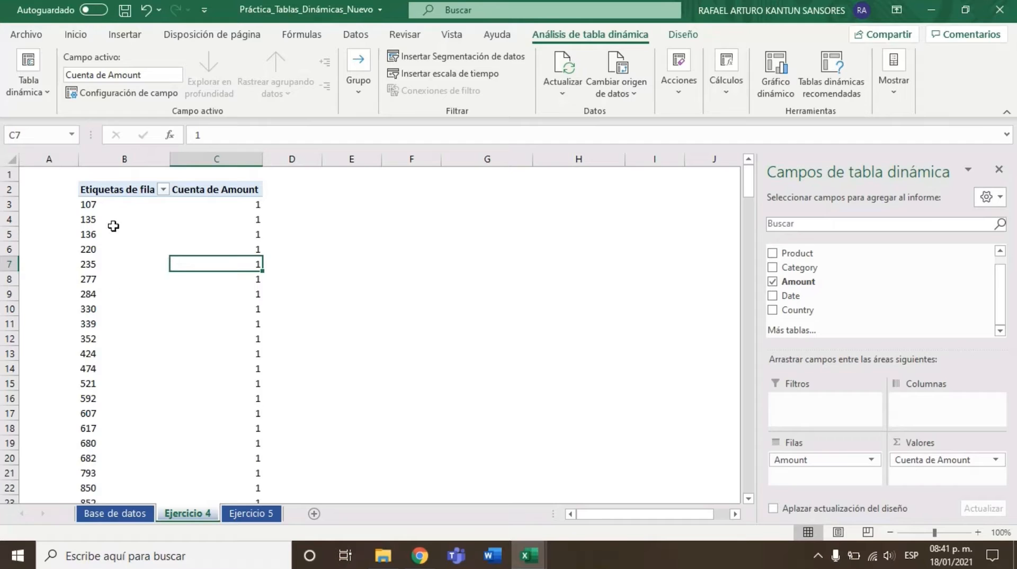
Group the pivot table's Amount row labels into ranges of 1000, starting at 1 and ending at 10000
{"action": "left_click", "coordinate": [116, 251]}
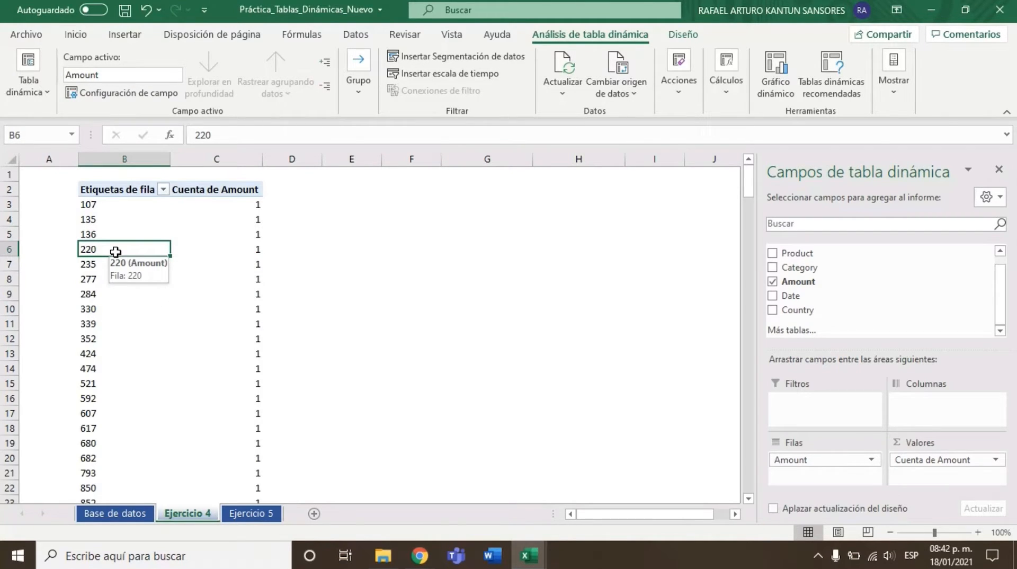
{"action": "right_click", "coordinate": [115, 252]}
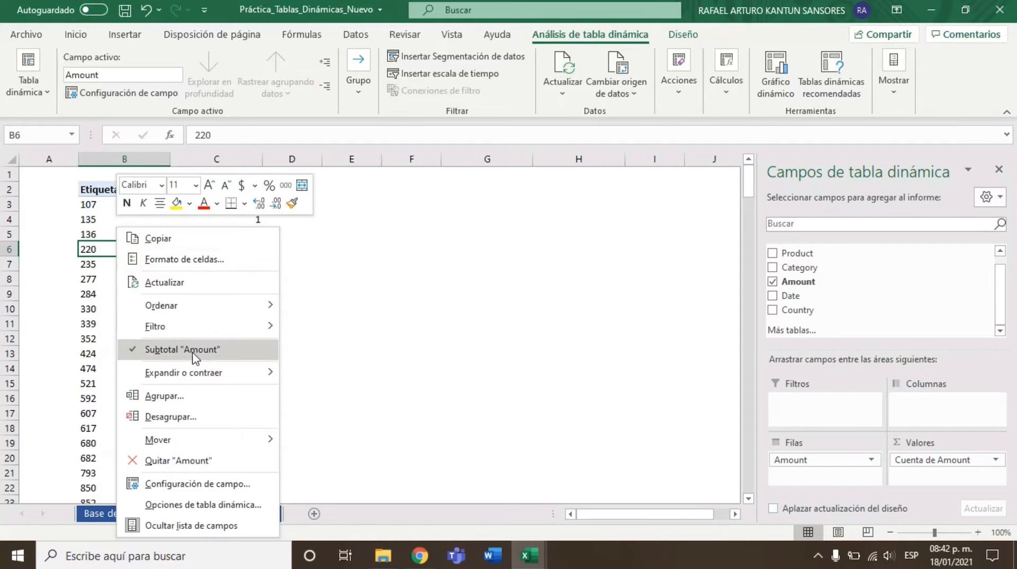
{"action": "left_click", "coordinate": [203, 401]}
{"action": "left_click_drag", "start_coordinate": [212, 338], "coordinate": [433, 214]}
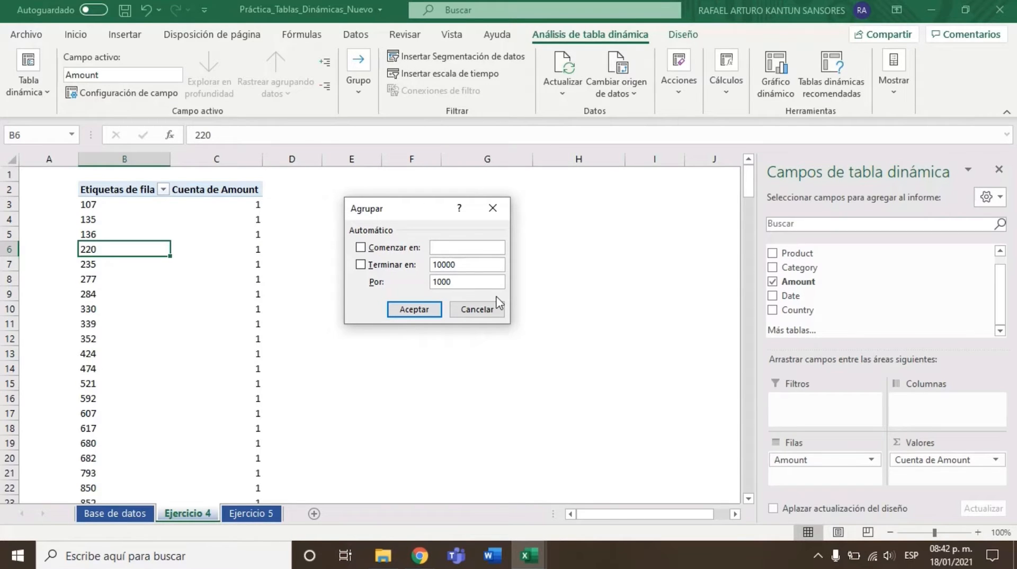
{"action": "left_click", "coordinate": [409, 309]}
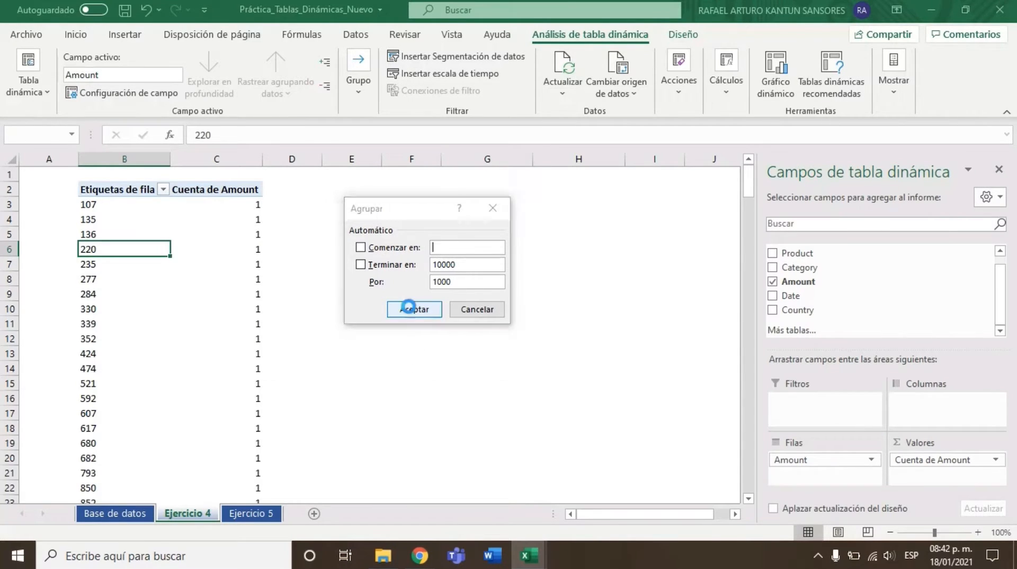
{"action": "left_click", "coordinate": [502, 319]}
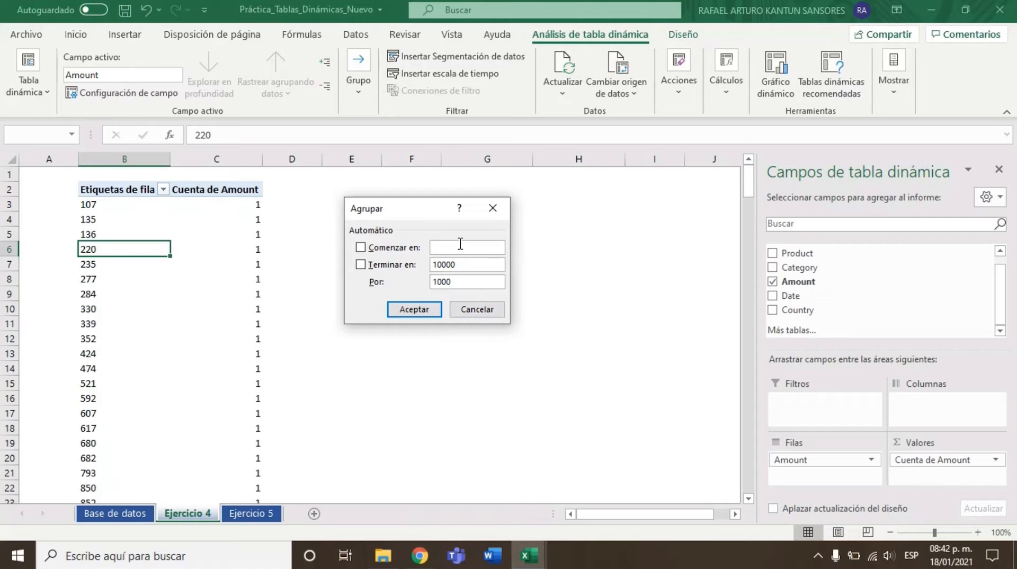
{"action": "left_click", "coordinate": [431, 309]}
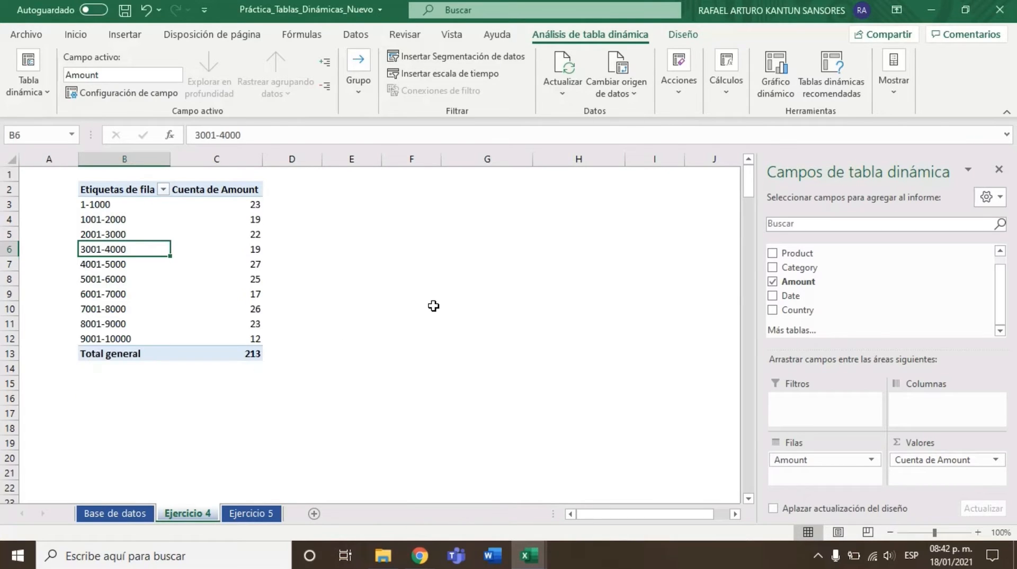
Insert a clustered column pivot chart (Columnas agrupadas) of the grouped amounts and place it beside the pivot table, over columns E to I
{"action": "mouse_move", "coordinate": [252, 229]}
{"action": "mouse_move", "coordinate": [200, 274]}
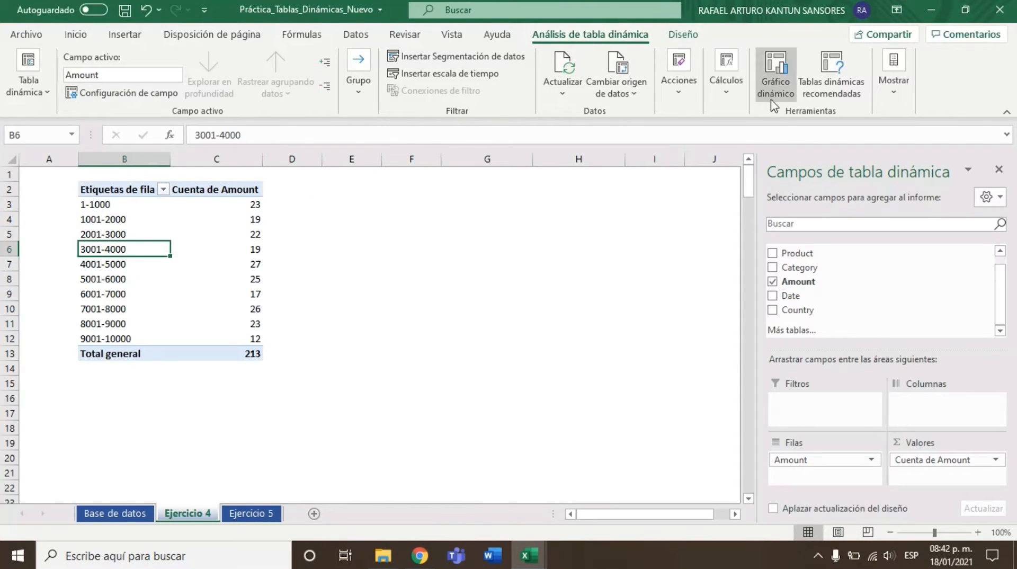
{"action": "key", "text": "ctrl"}
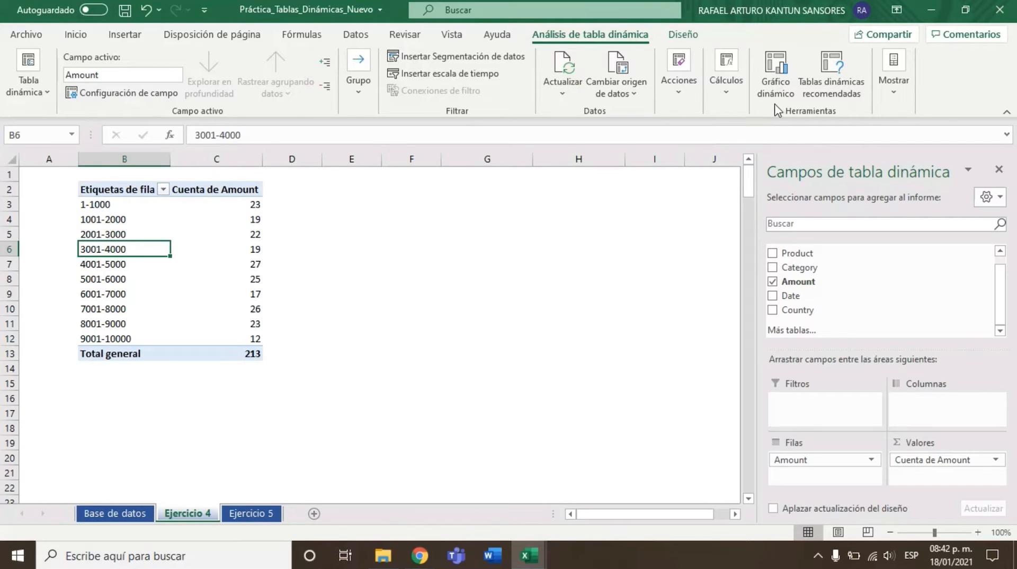
{"action": "key", "text": "ctrl"}
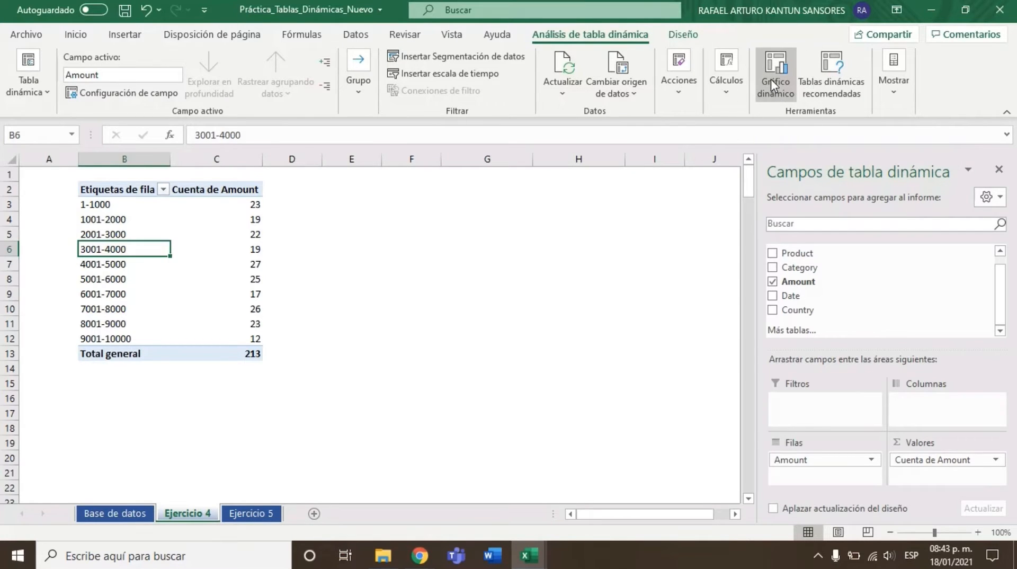
{"action": "left_click", "coordinate": [771, 79]}
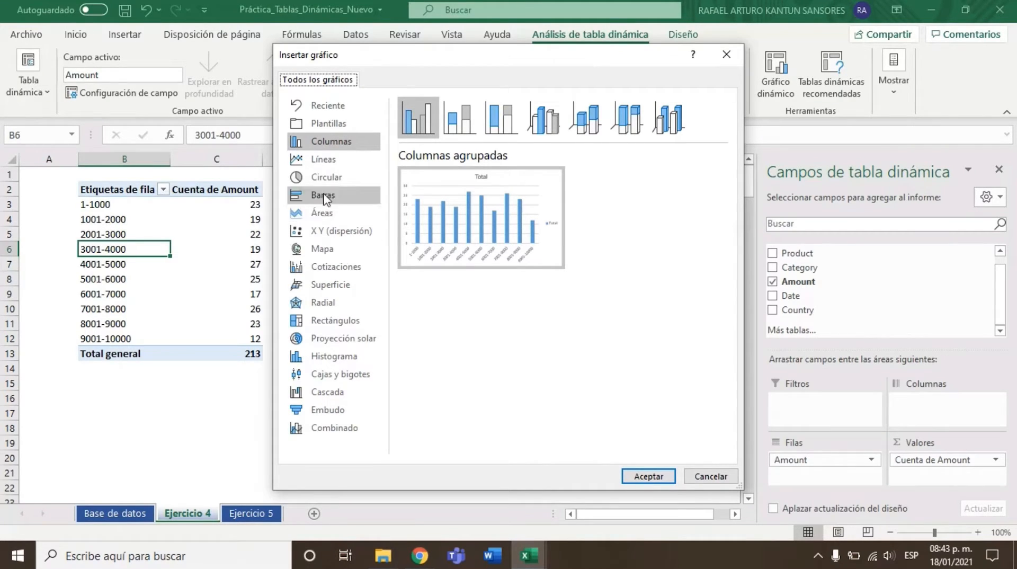
{"action": "key", "text": "ctrl"}
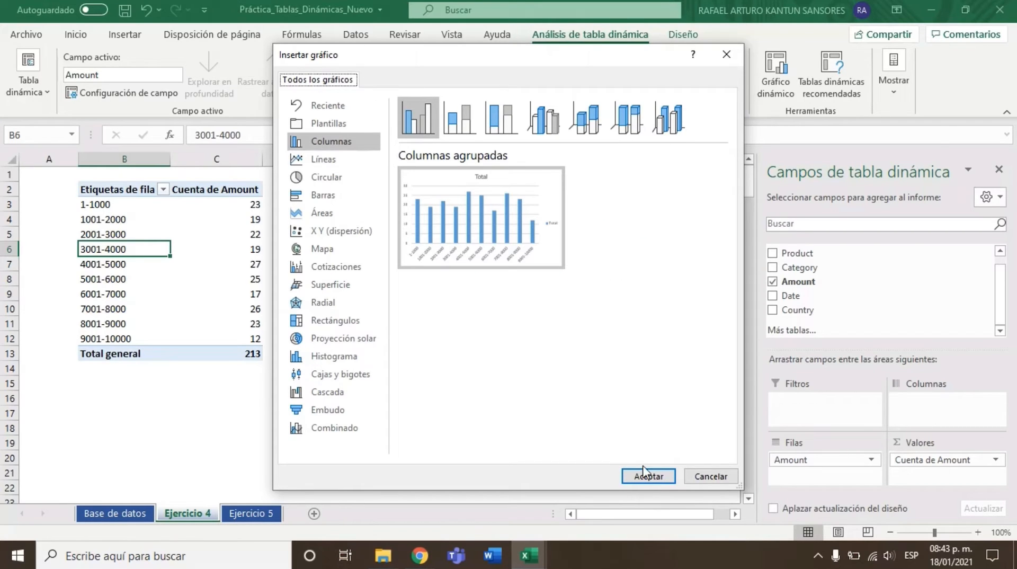
{"action": "key", "text": "ctrl"}
{"action": "left_click", "coordinate": [649, 476]}
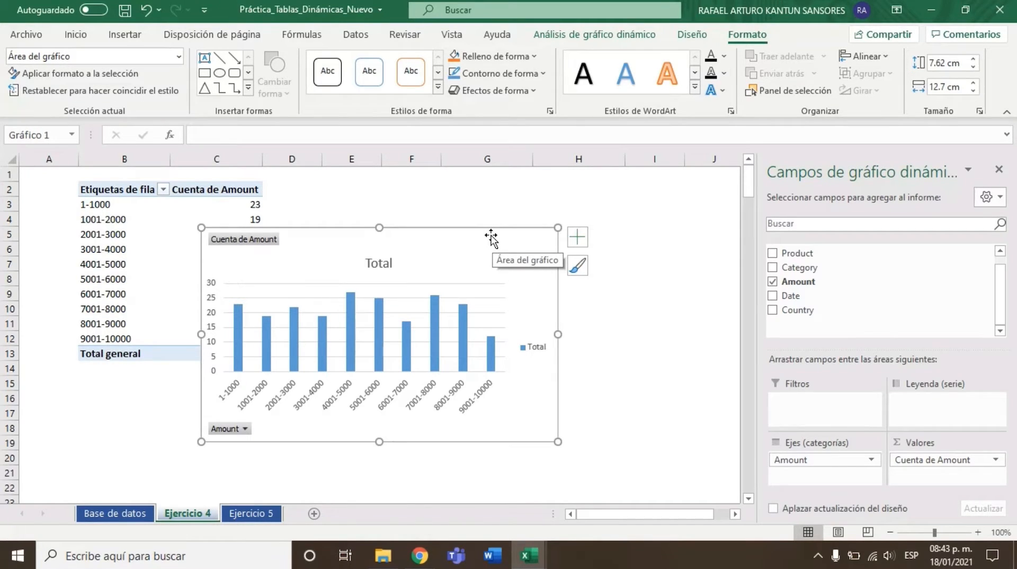
{"action": "left_click_drag", "start_coordinate": [491, 237], "coordinate": [613, 189]}
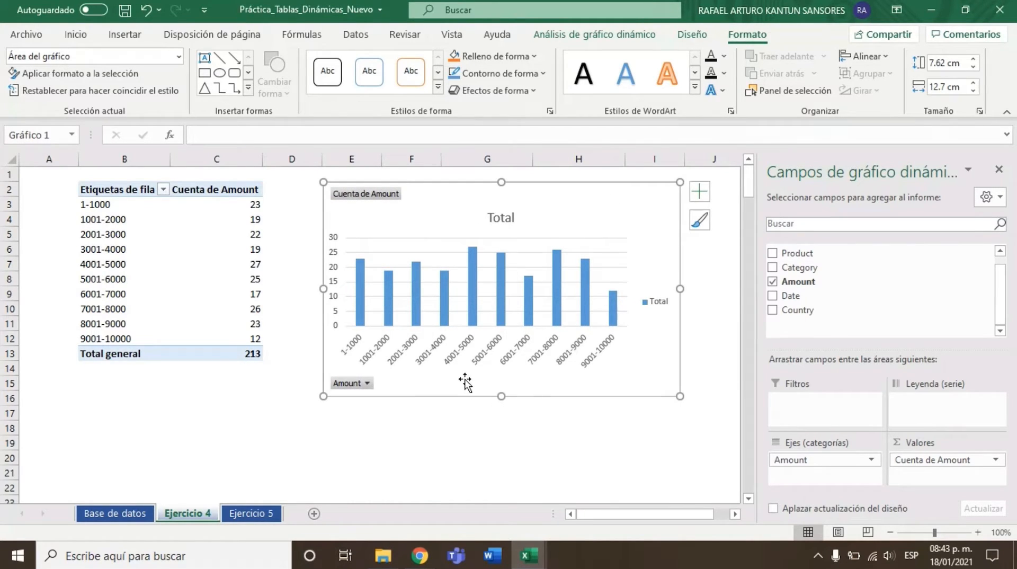
Insert a pivot table based on Tabla2 from the Base de datos sheet in cell C2 of the existing Ejercicio 5 sheet
{"action": "left_click", "coordinate": [245, 515]}
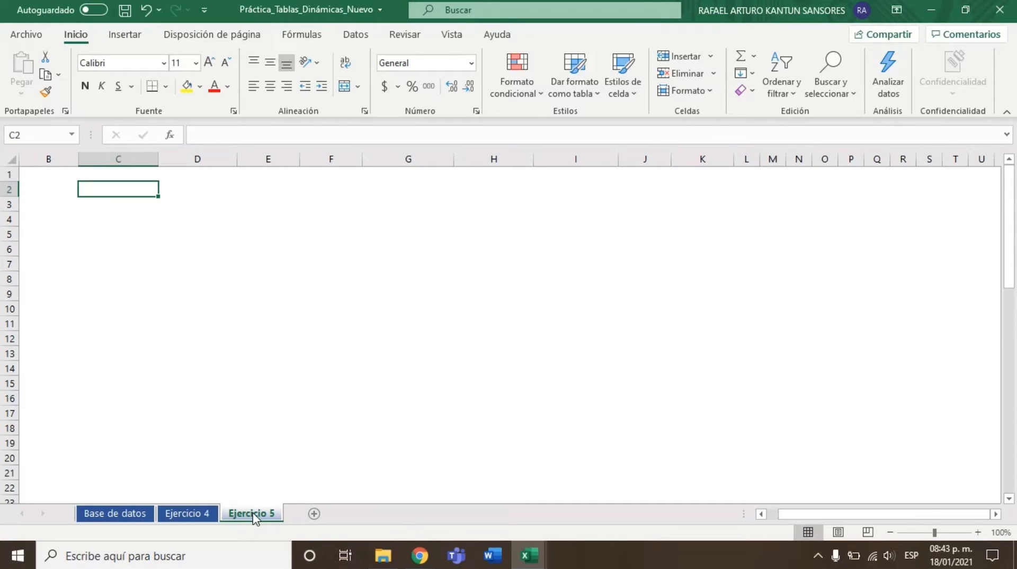
{"action": "left_click", "coordinate": [144, 514]}
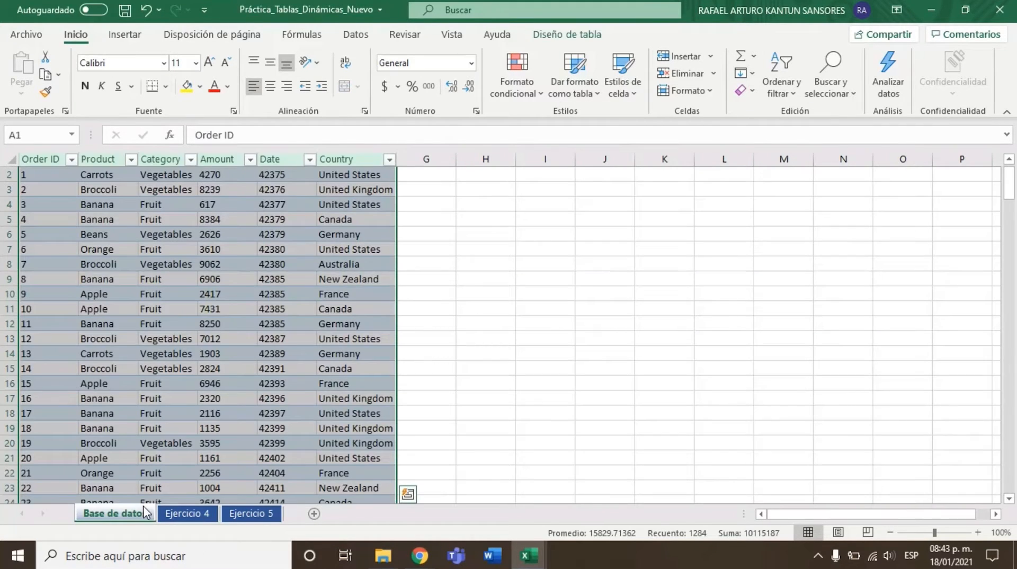
{"action": "scroll", "coordinate": [163, 431], "scroll_direction": "up", "scroll_amount": 1}
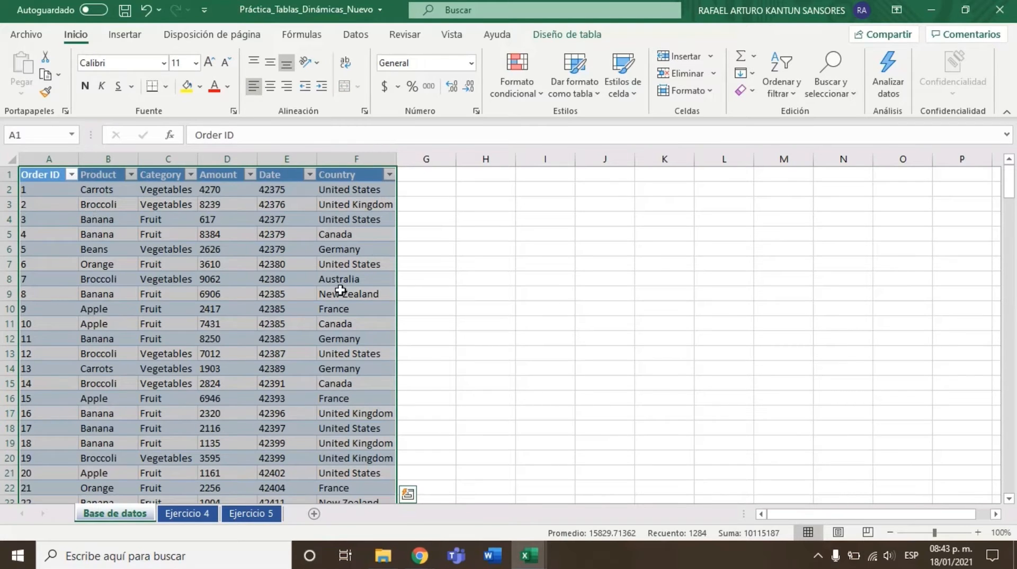
{"action": "left_click", "coordinate": [102, 222]}
{"action": "key", "text": "ctrl"}
{"action": "key", "text": "ctrl"}
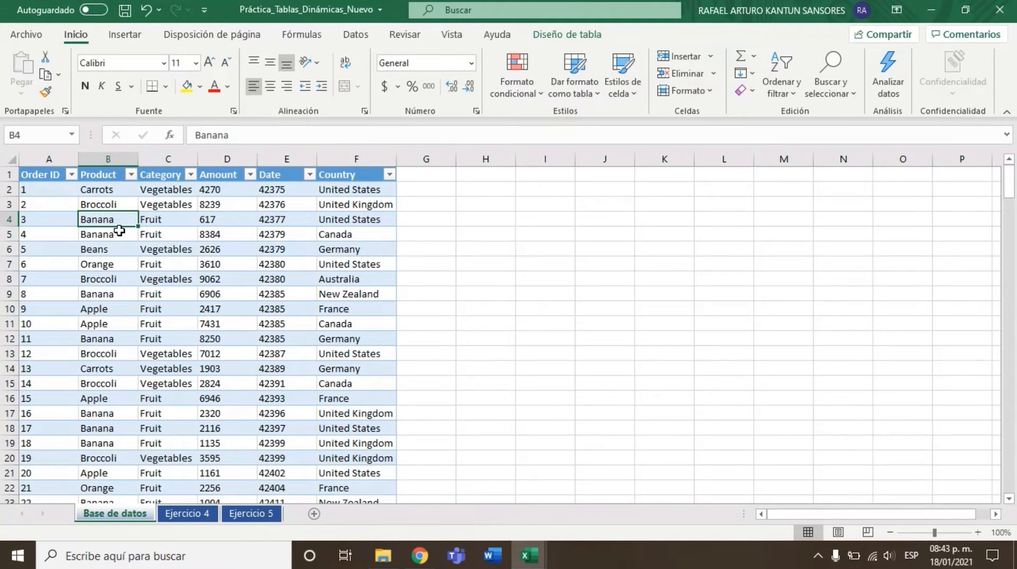
{"action": "left_click", "coordinate": [127, 38]}
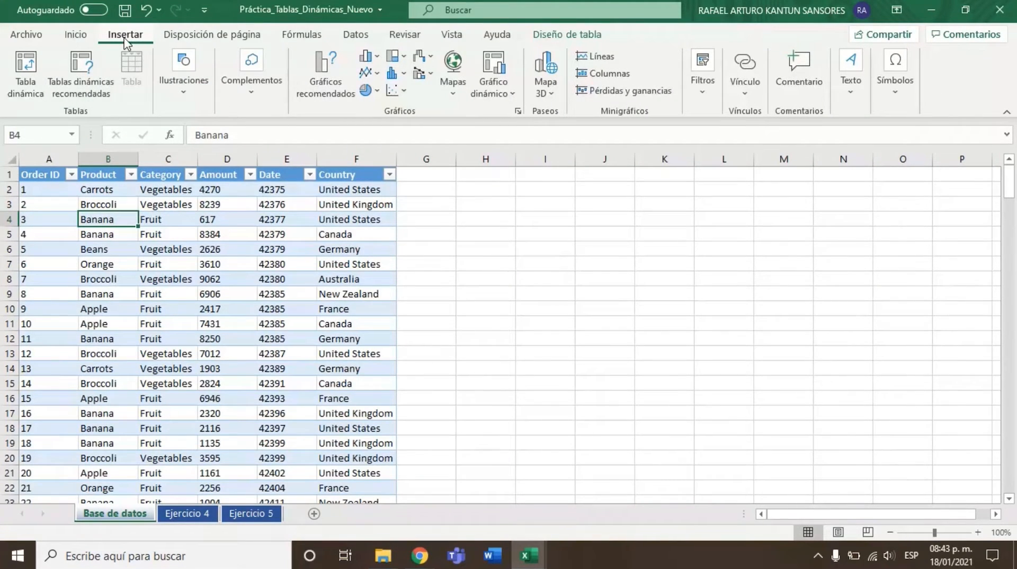
{"action": "left_click", "coordinate": [32, 62]}
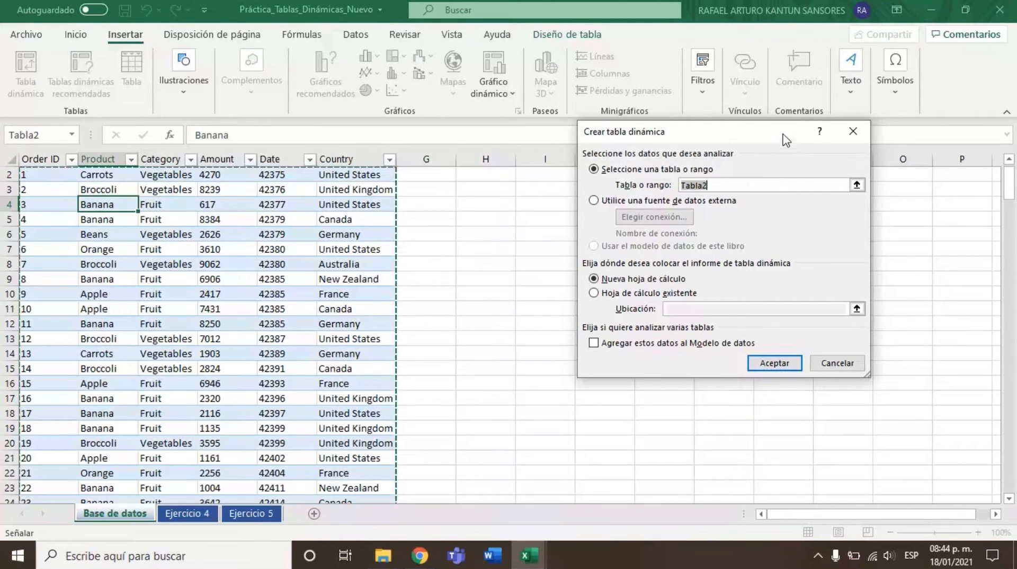
{"action": "left_click", "coordinate": [658, 294]}
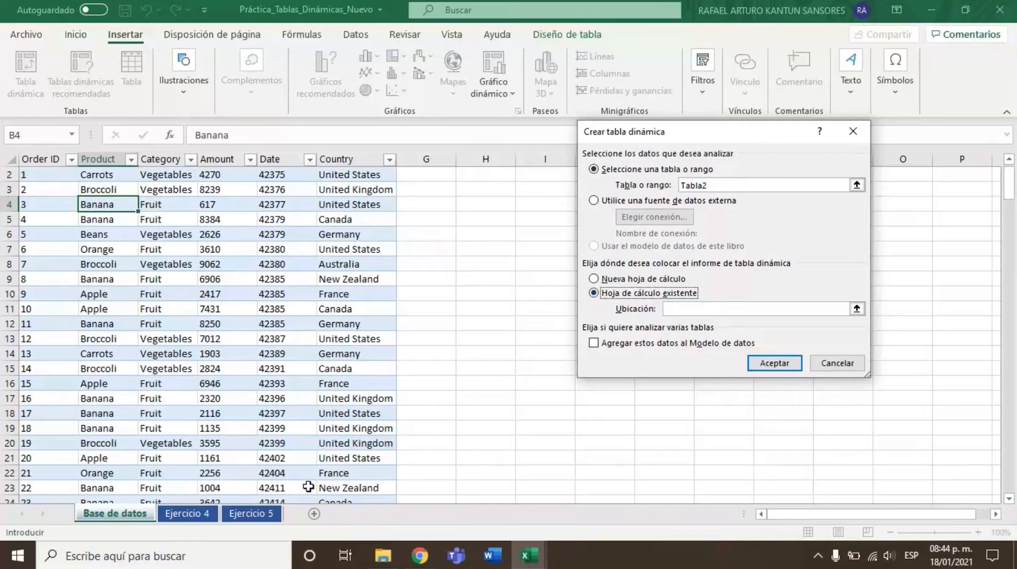
{"action": "left_click", "coordinate": [268, 514]}
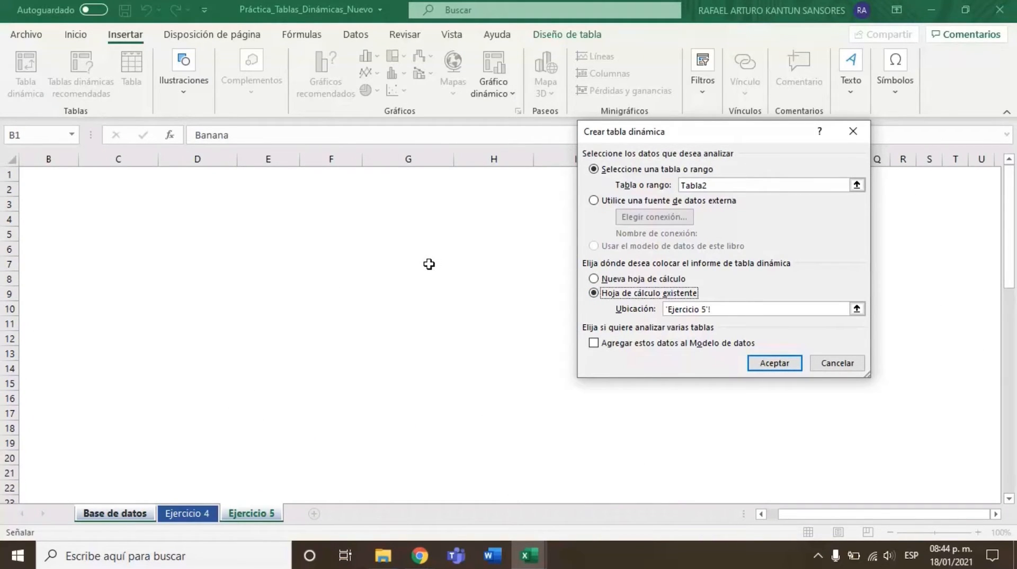
{"action": "left_click", "coordinate": [108, 193]}
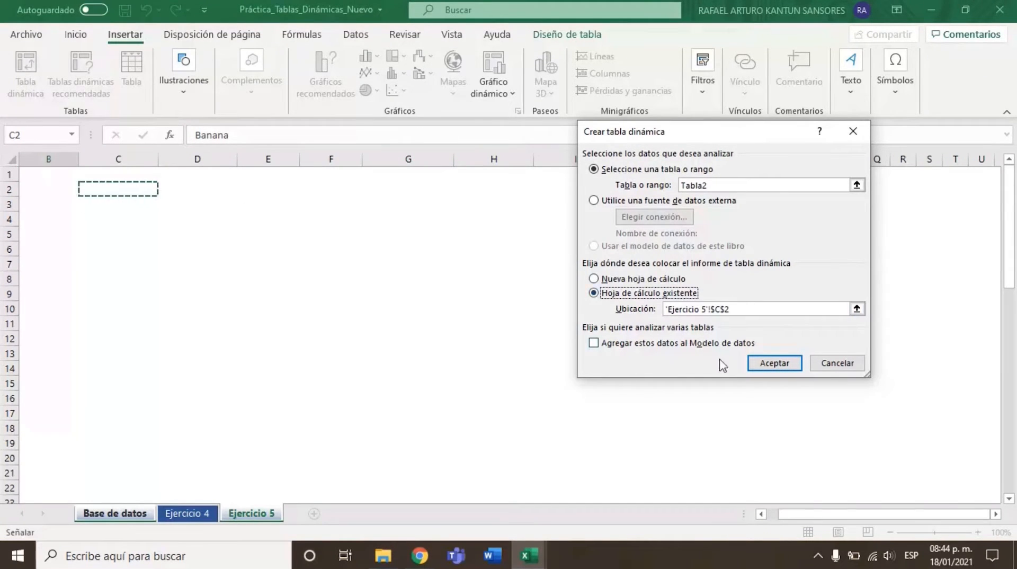
{"action": "left_click", "coordinate": [740, 309]}
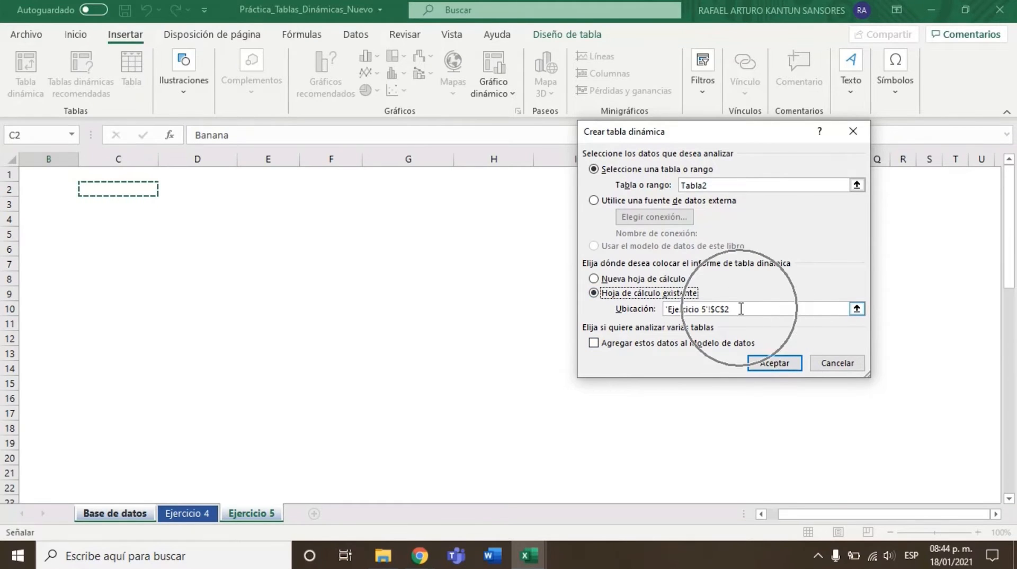
{"action": "left_click", "coordinate": [774, 364]}
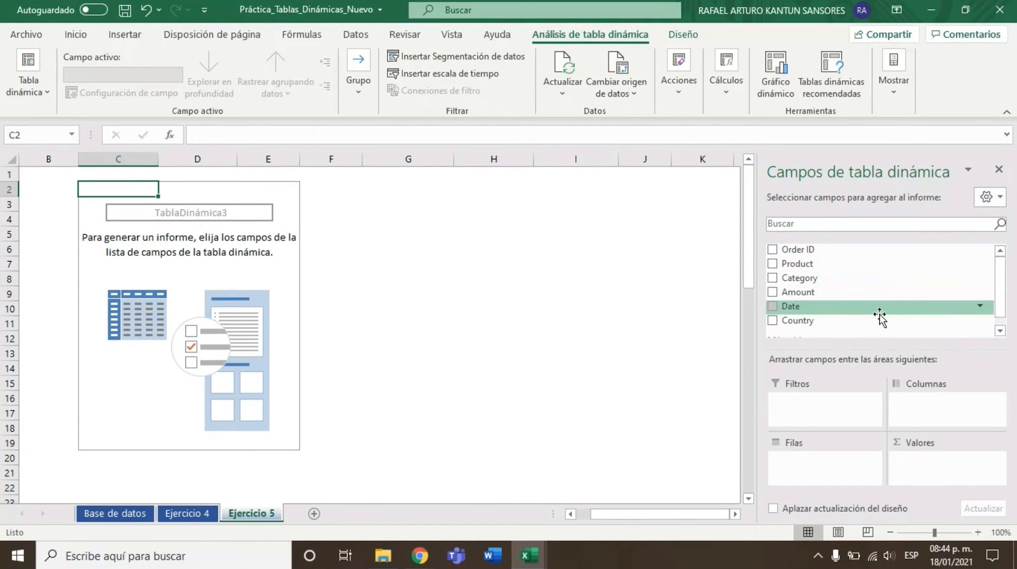
Add the Country field to the rows of the Ejercicio 5 pivot table
{"action": "scroll", "coordinate": [869, 314], "scroll_direction": "down", "scroll_amount": 1}
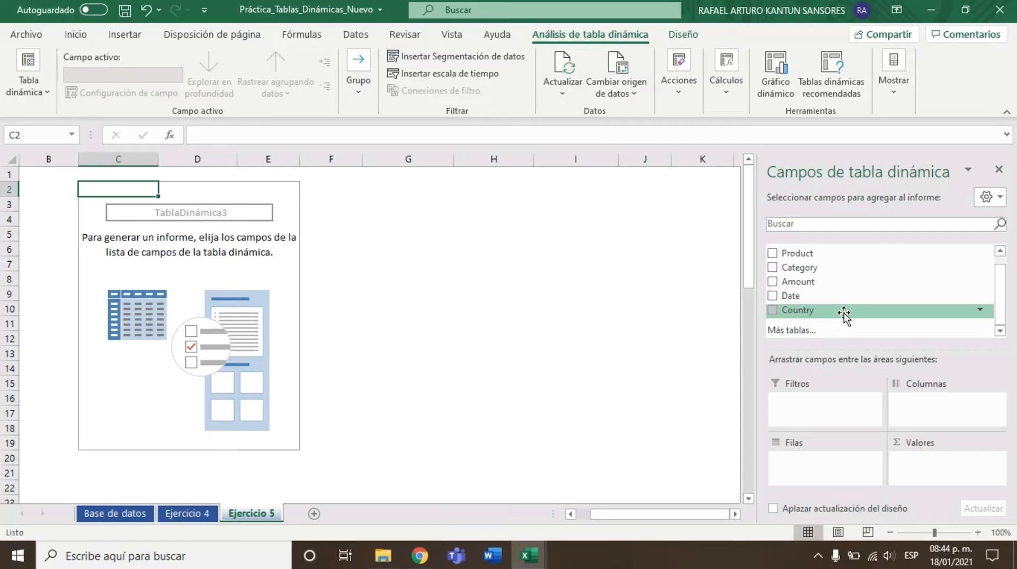
{"action": "left_click_drag", "start_coordinate": [844, 315], "coordinate": [831, 466]}
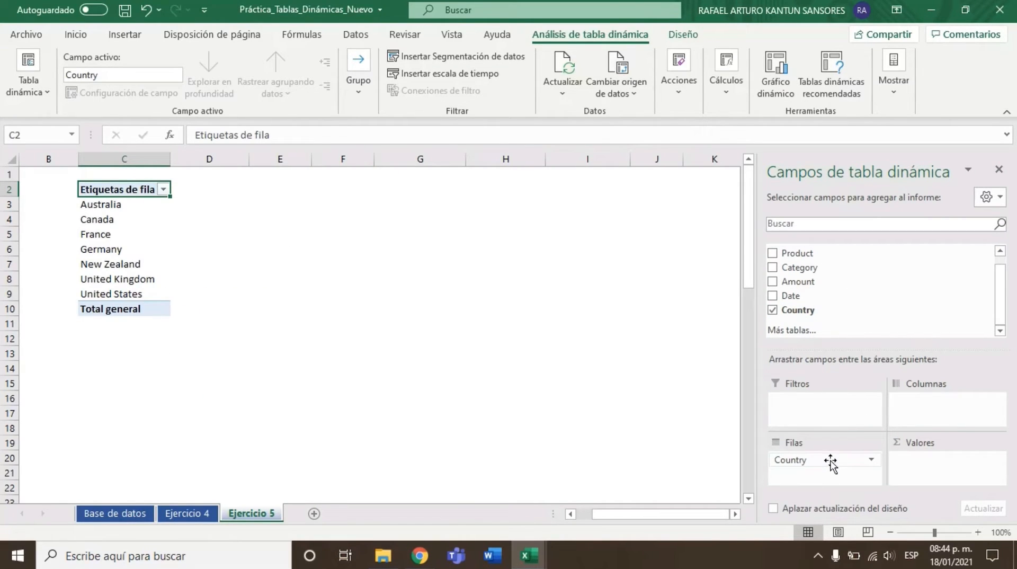
{"action": "scroll", "coordinate": [864, 313], "scroll_direction": "up", "scroll_amount": 1}
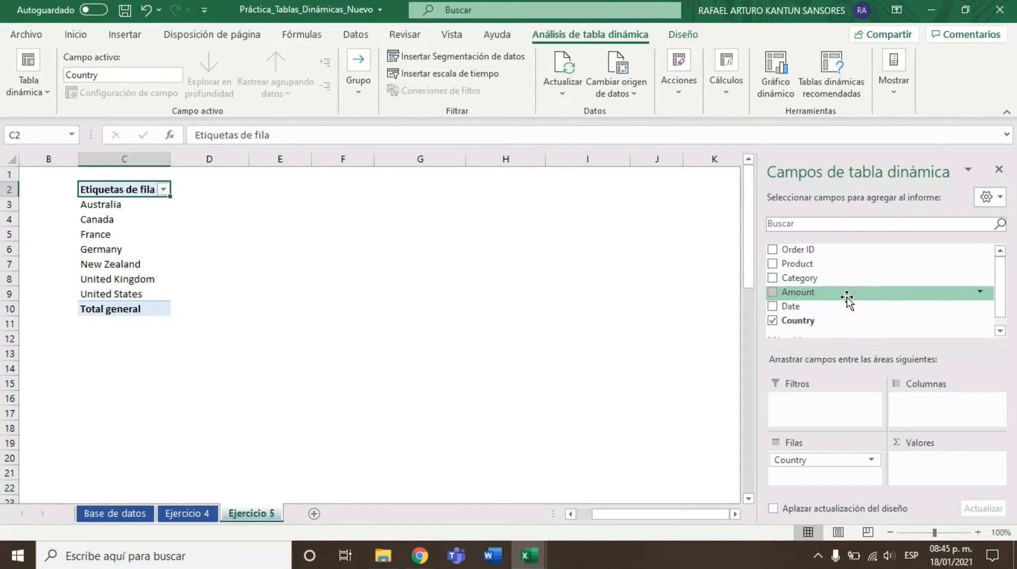
Add the Amount field to the values of the Ejercicio 5 pivot table and compare it with the Ejercicio 4 sheet
{"action": "left_click_drag", "start_coordinate": [851, 301], "coordinate": [932, 461]}
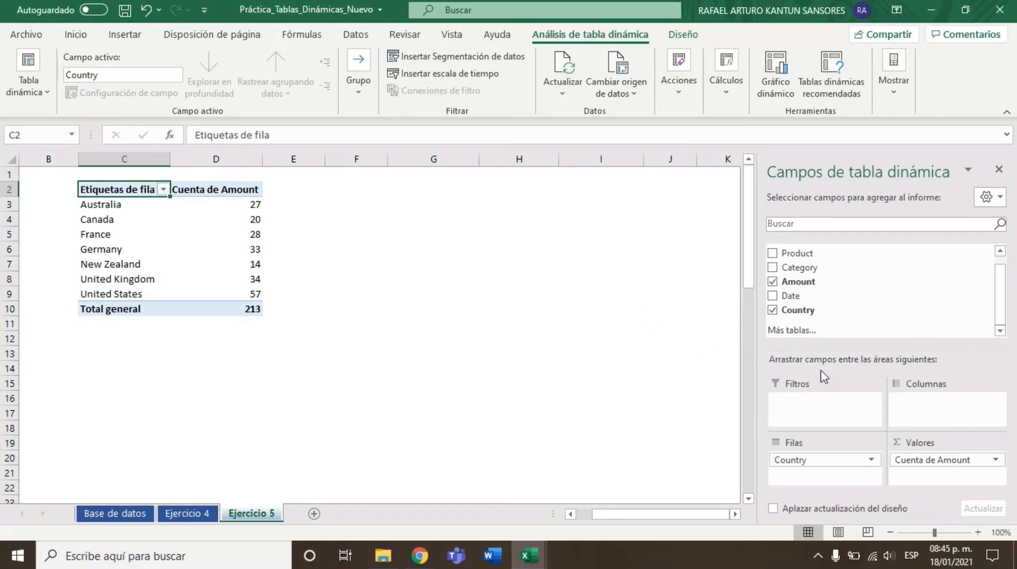
{"action": "mouse_move", "coordinate": [242, 207]}
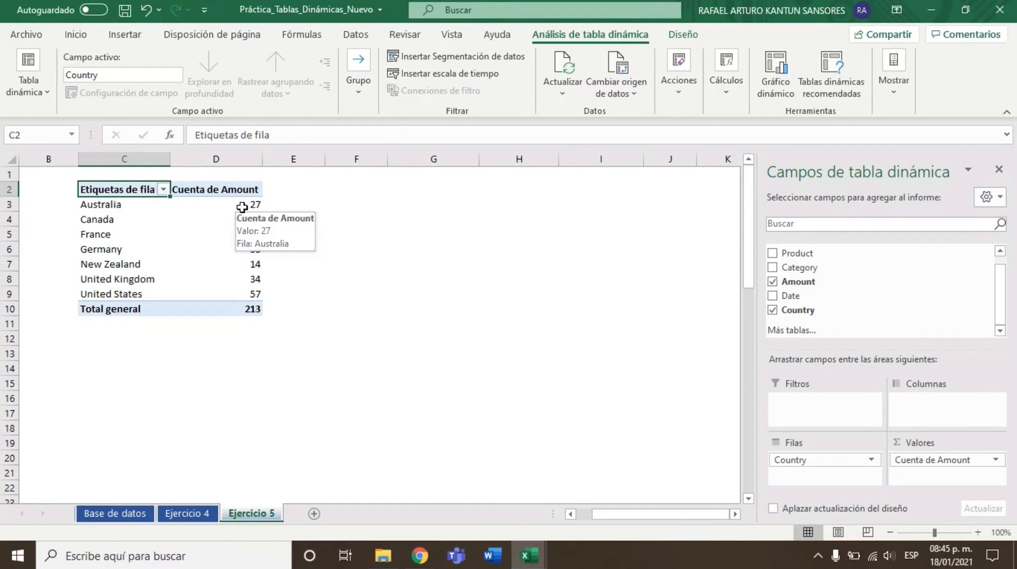
{"action": "left_click", "coordinate": [188, 513]}
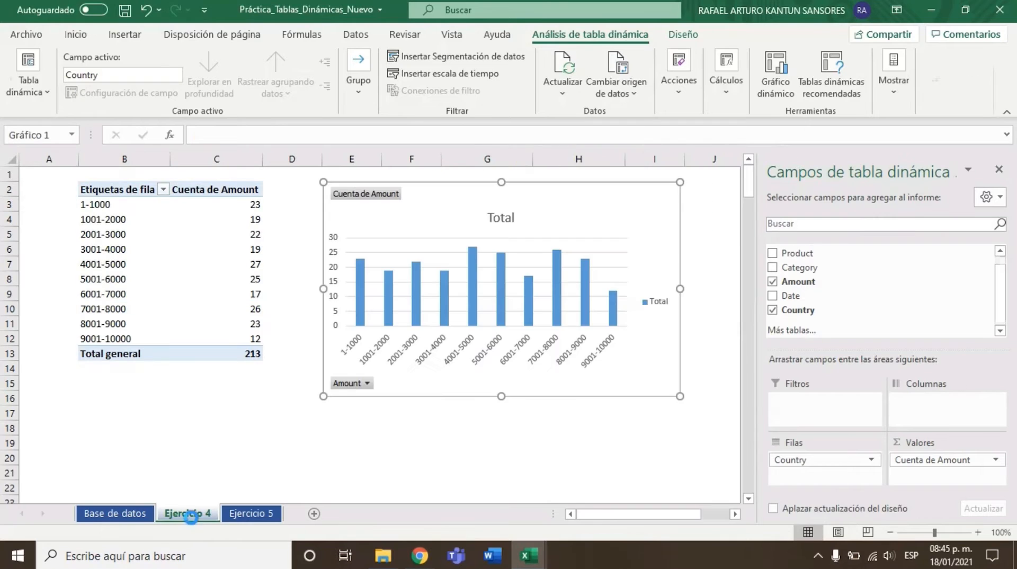
{"action": "left_click", "coordinate": [247, 514]}
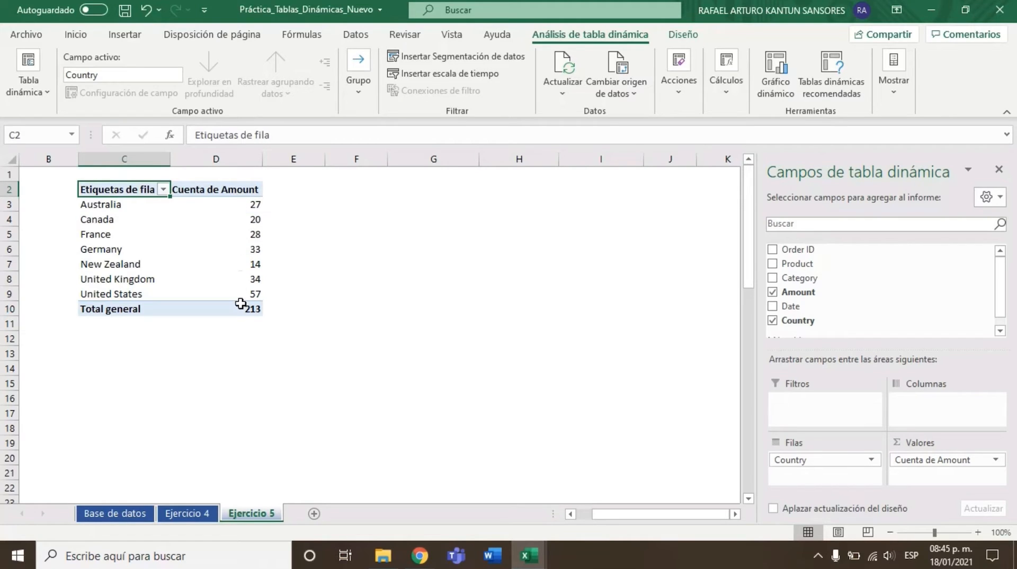
Summarize the Amount value field by Suma instead of Recuento
{"action": "left_click", "coordinate": [238, 220]}
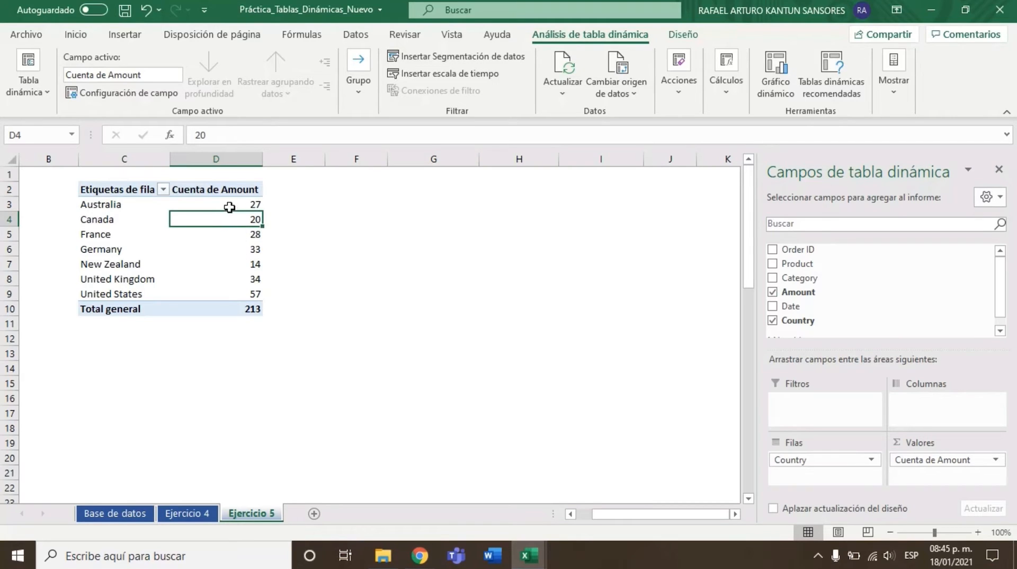
{"action": "right_click", "coordinate": [226, 220]}
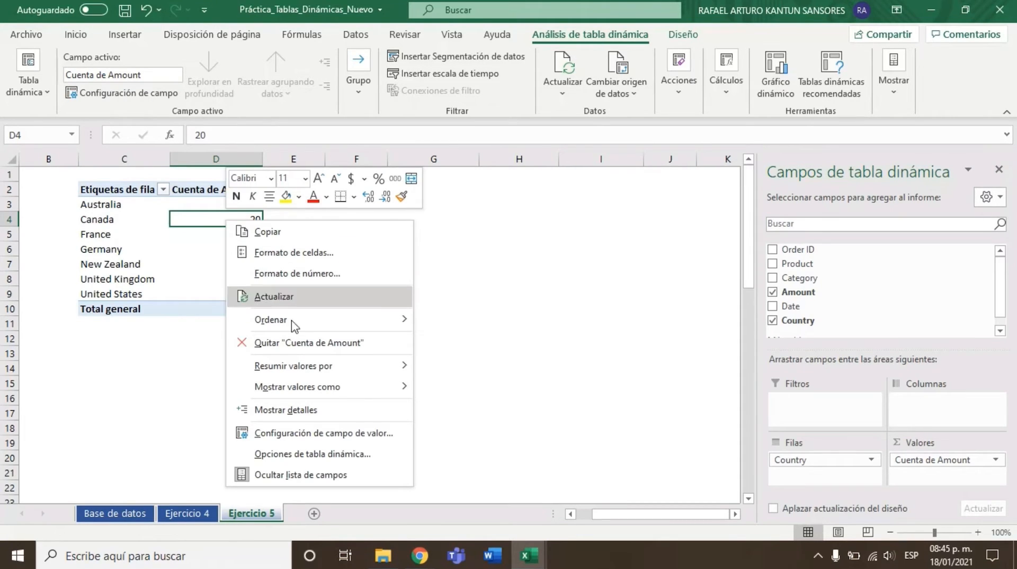
{"action": "left_click", "coordinate": [337, 434]}
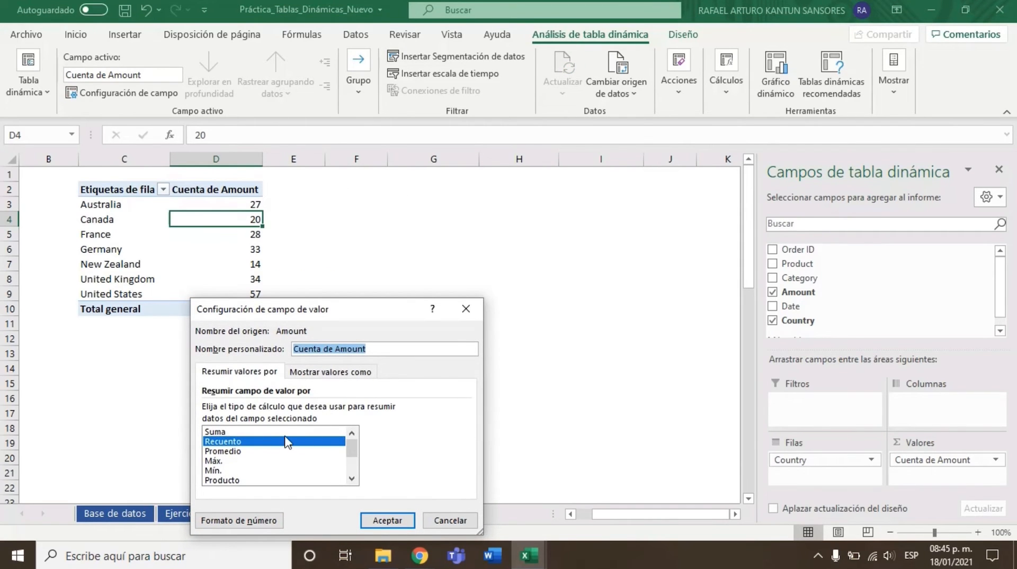
{"action": "left_click", "coordinate": [285, 432]}
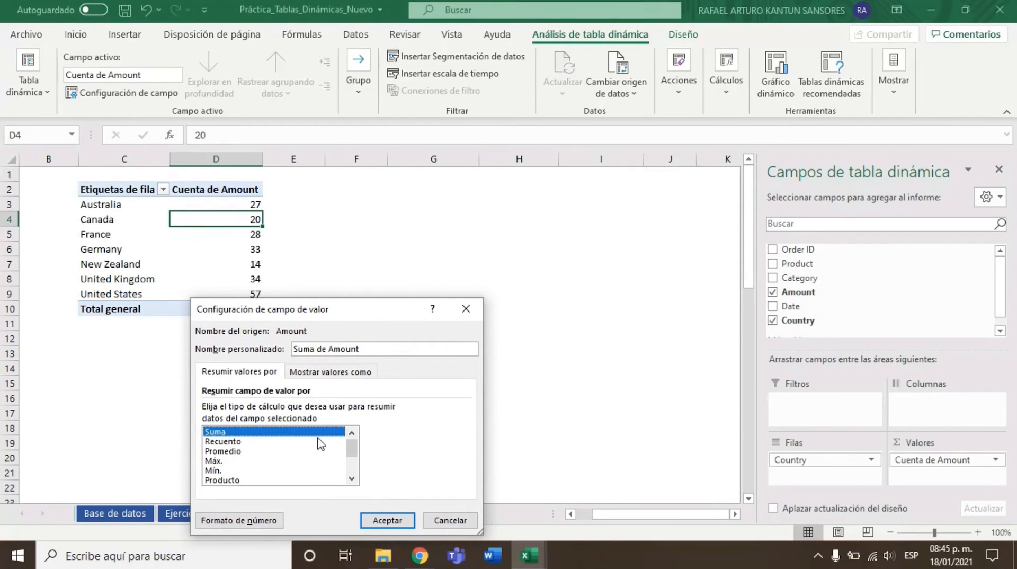
{"action": "left_click", "coordinate": [392, 520]}
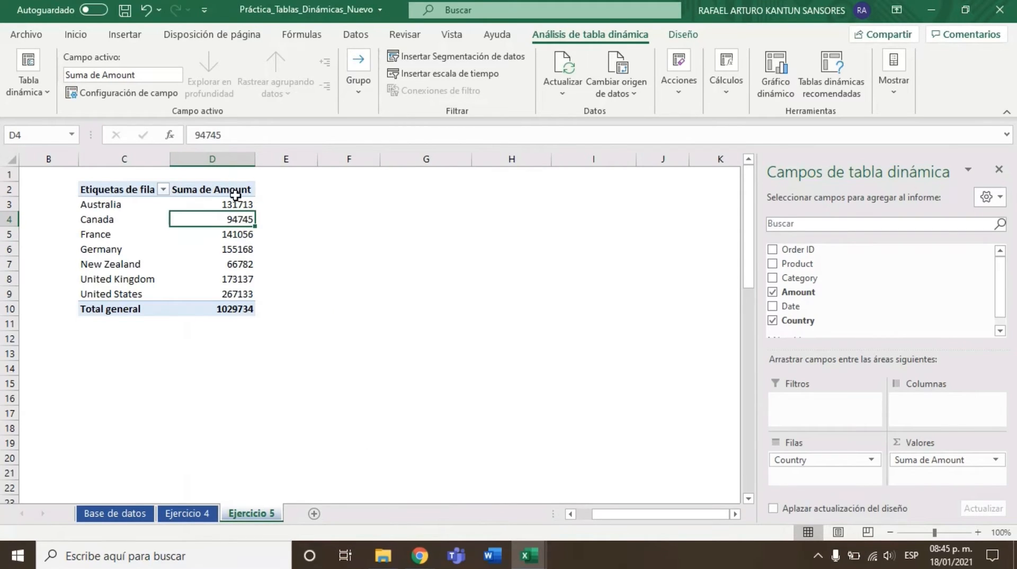
Format the Suma de Amount values in D3:D10, including the grand total, as Moneda
{"action": "mouse_move", "coordinate": [238, 202]}
{"action": "left_click", "coordinate": [225, 204]}
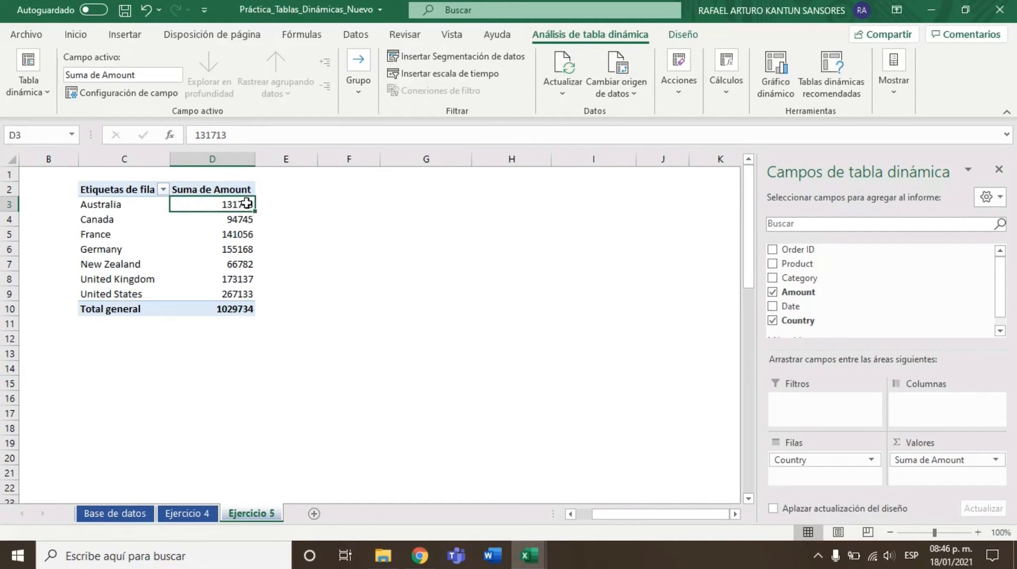
{"action": "mouse_move", "coordinate": [240, 205]}
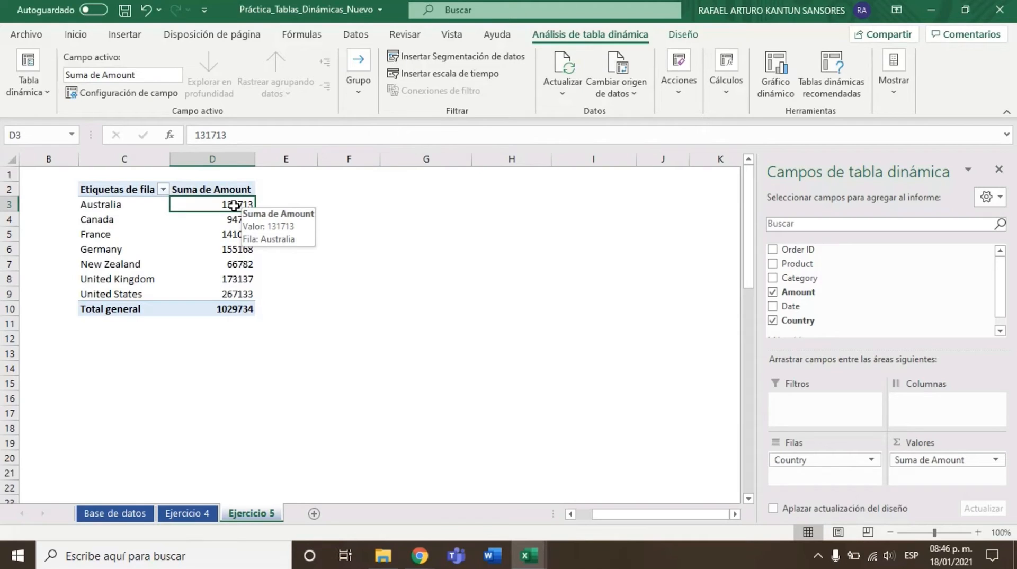
{"action": "key", "text": "ctrl+shift+Down"}
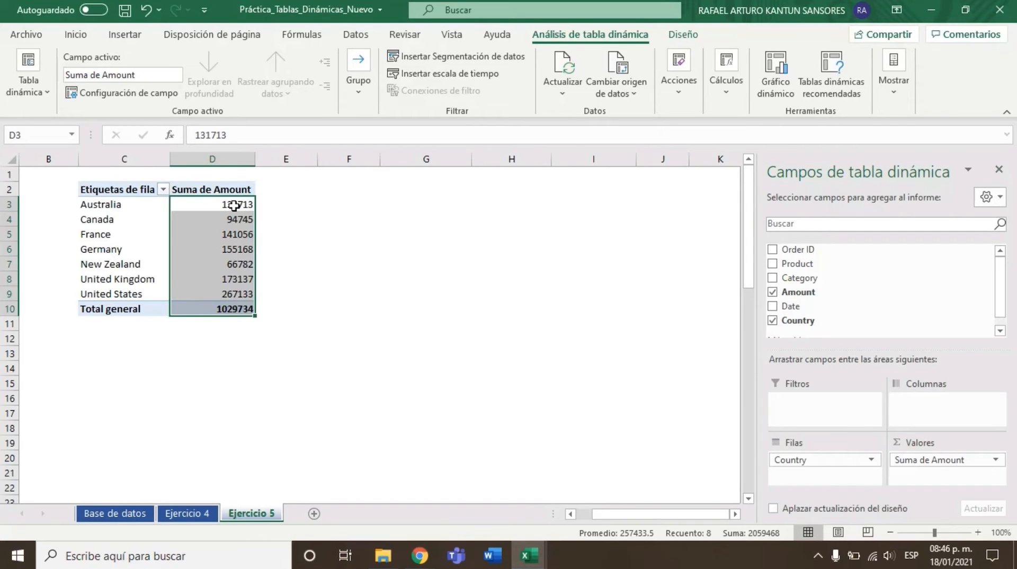
{"action": "key", "text": "ctrl+1"}
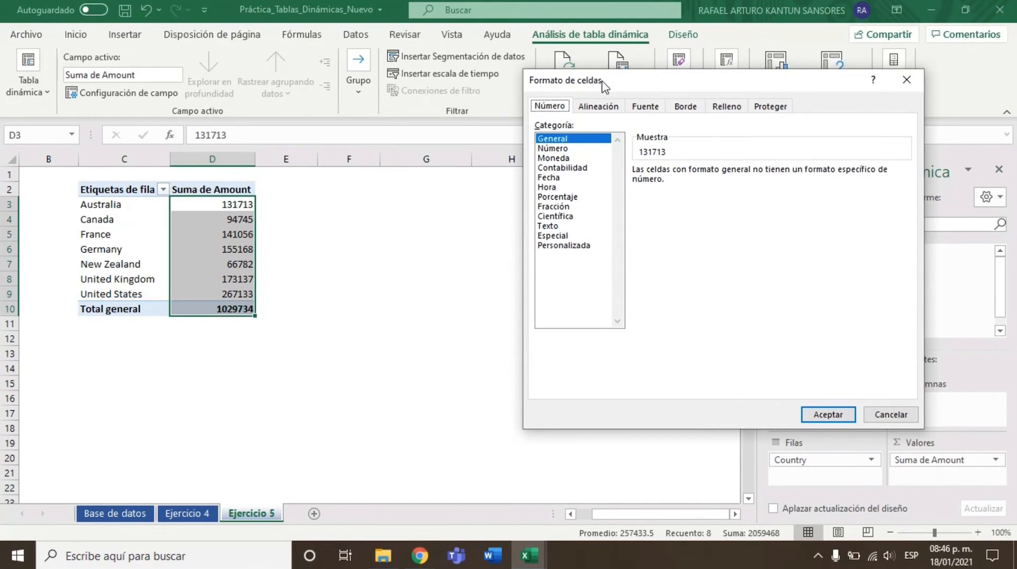
{"action": "left_click", "coordinate": [581, 158]}
{"action": "left_click", "coordinate": [816, 413]}
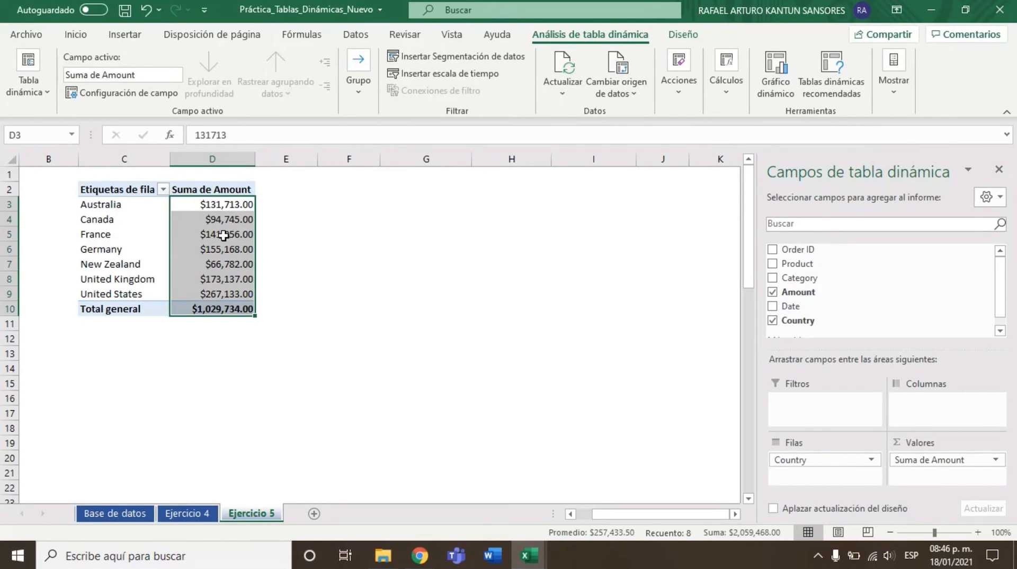
{"action": "left_click", "coordinate": [205, 233]}
{"action": "left_click", "coordinate": [142, 227]}
{"action": "left_click", "coordinate": [221, 268]}
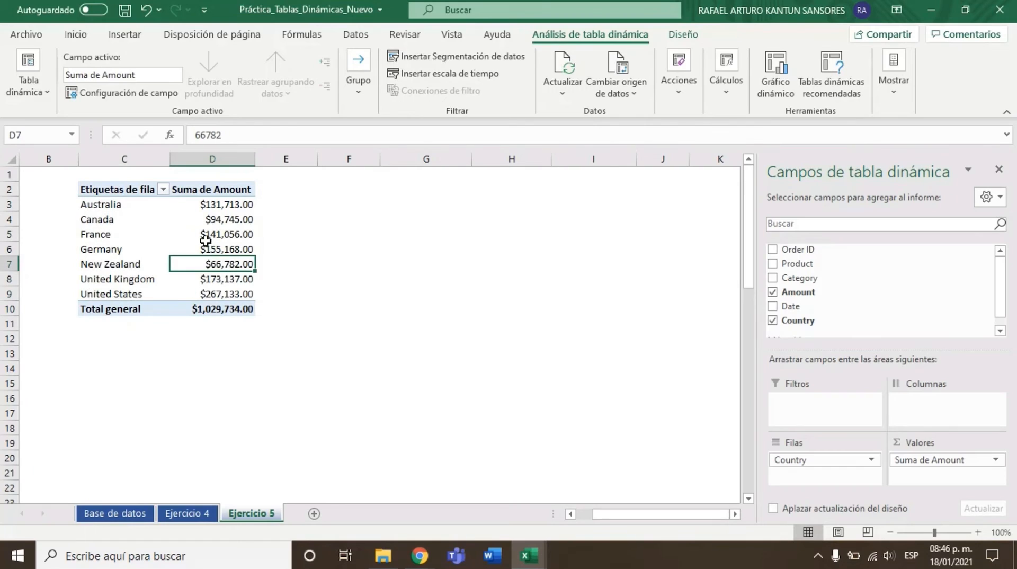
Start a new calculated field for the pivot table and name it Tax
{"action": "left_click", "coordinate": [206, 235]}
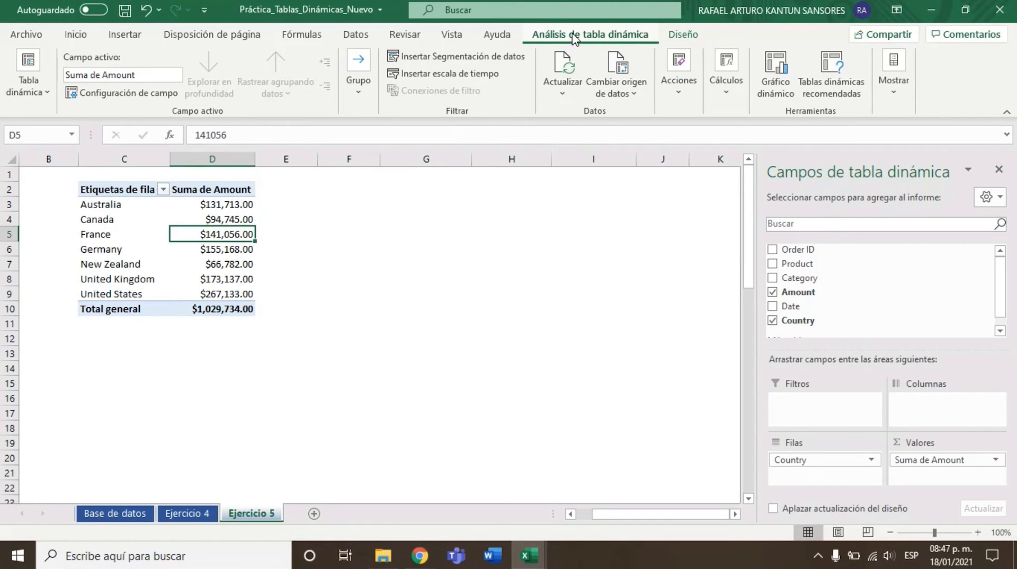
{"action": "left_click", "coordinate": [725, 97]}
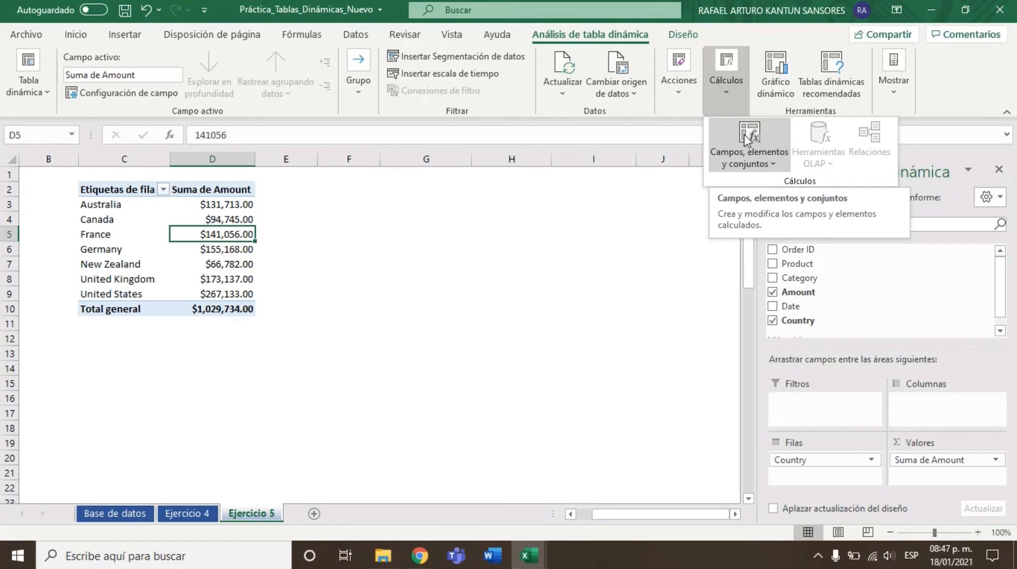
{"action": "left_click", "coordinate": [743, 136]}
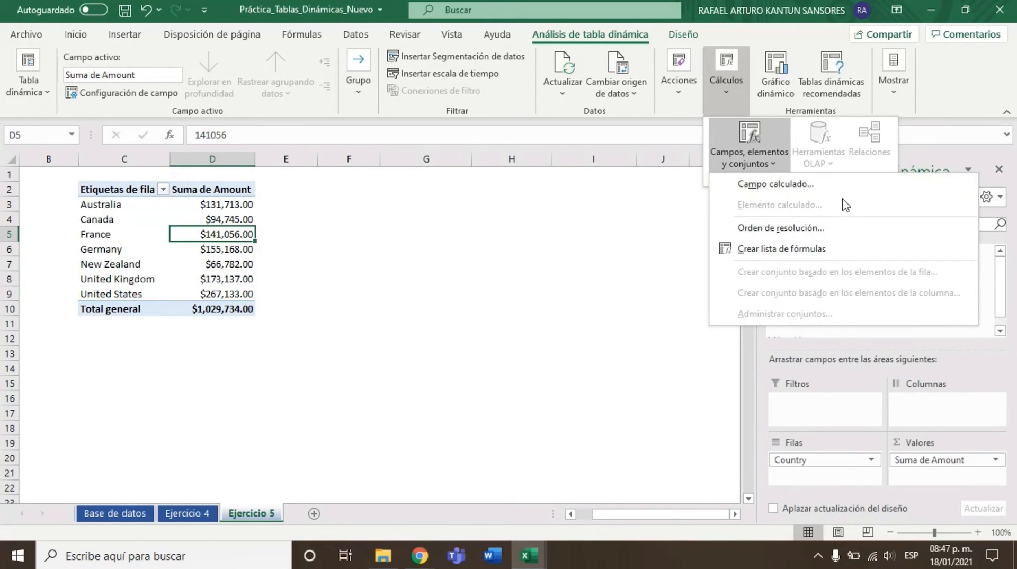
{"action": "left_click", "coordinate": [810, 194]}
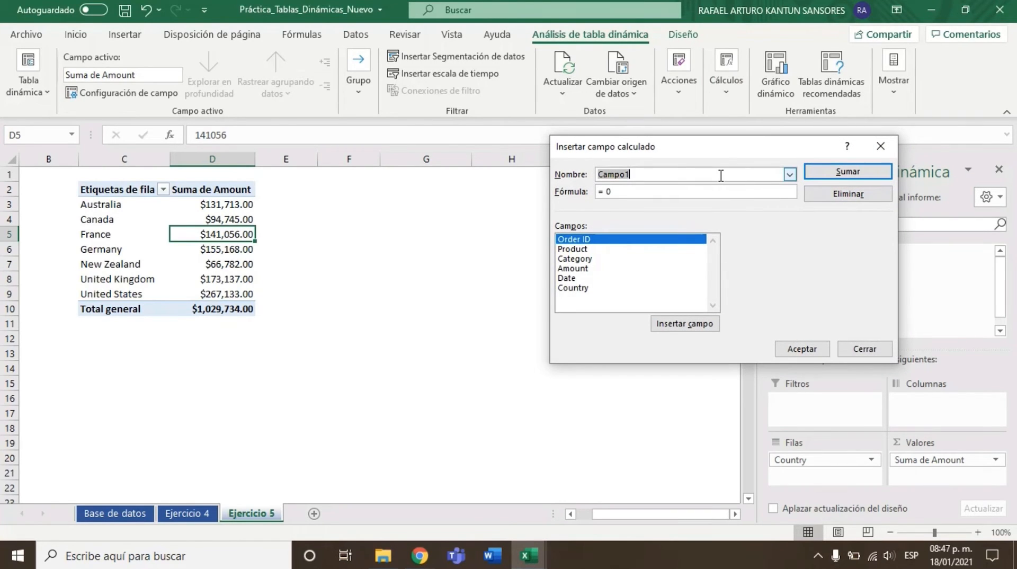
{"action": "left_click_drag", "start_coordinate": [727, 148], "coordinate": [556, 162]}
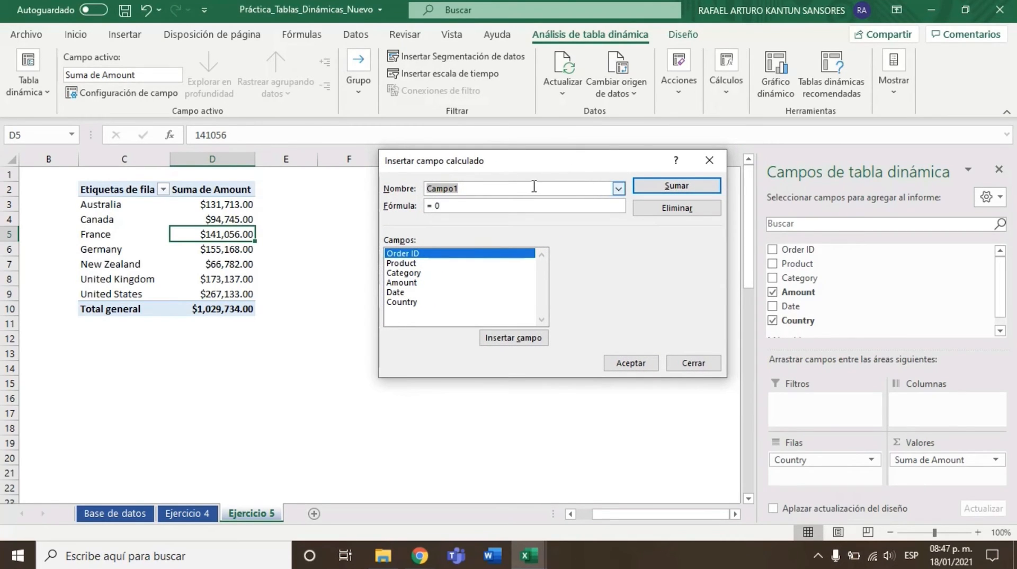
{"action": "type", "text": "T"}
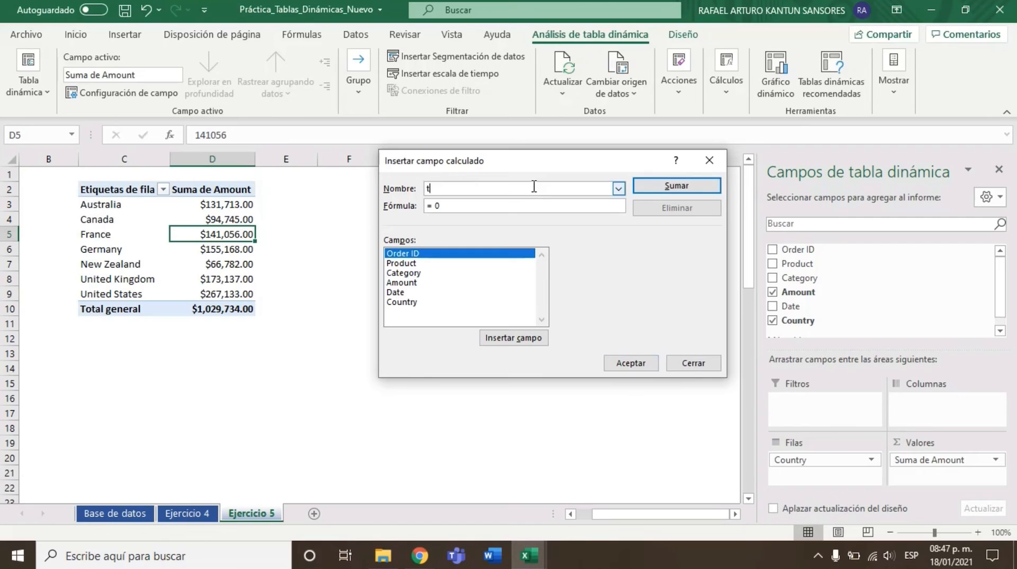
{"action": "type", "text": "ax"}
Give the Tax calculated field the formula =SI(Amount>100000,Amount*0.03,0) and insert it into the pivot table
{"action": "left_click", "coordinate": [524, 210]}
{"action": "key", "text": "BackSpace"}
{"action": "type", "text": "SI("}
{"action": "type", "text": "("}
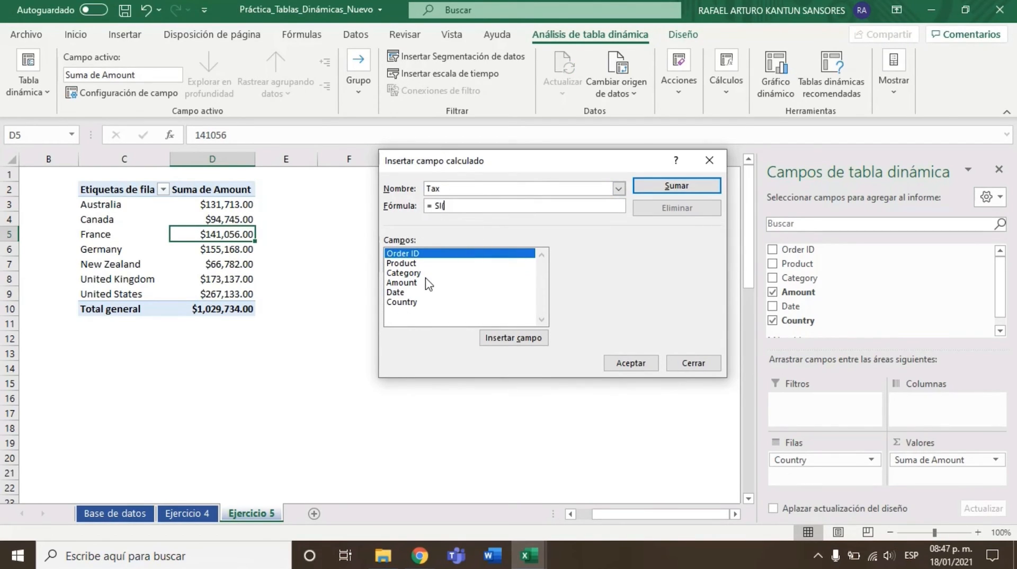
{"action": "double_click", "coordinate": [424, 284]}
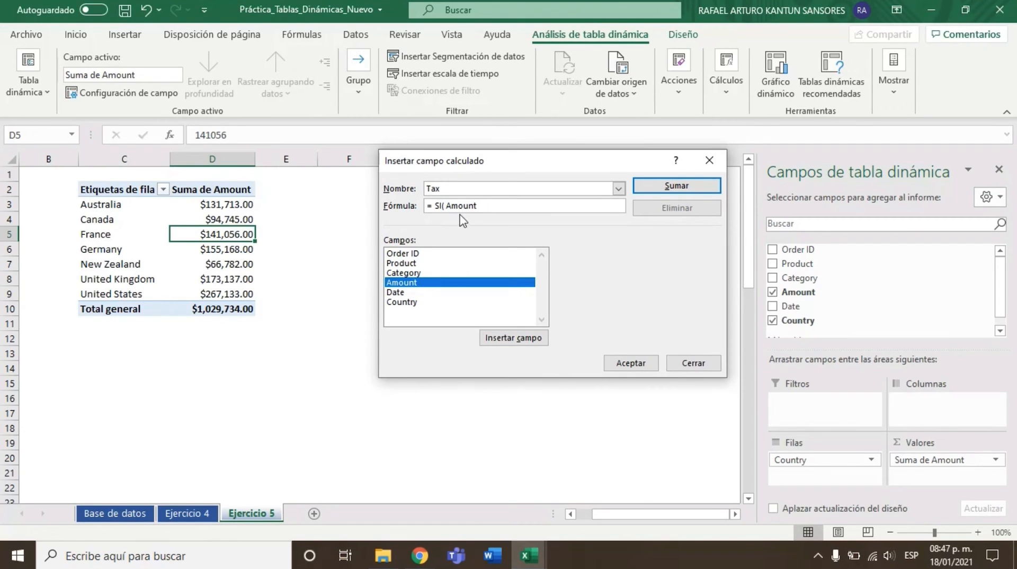
{"action": "type", "text": "> 100000"}
{"action": "double_click", "coordinate": [501, 283]}
{"action": "type", "text": "*0.03,0"}
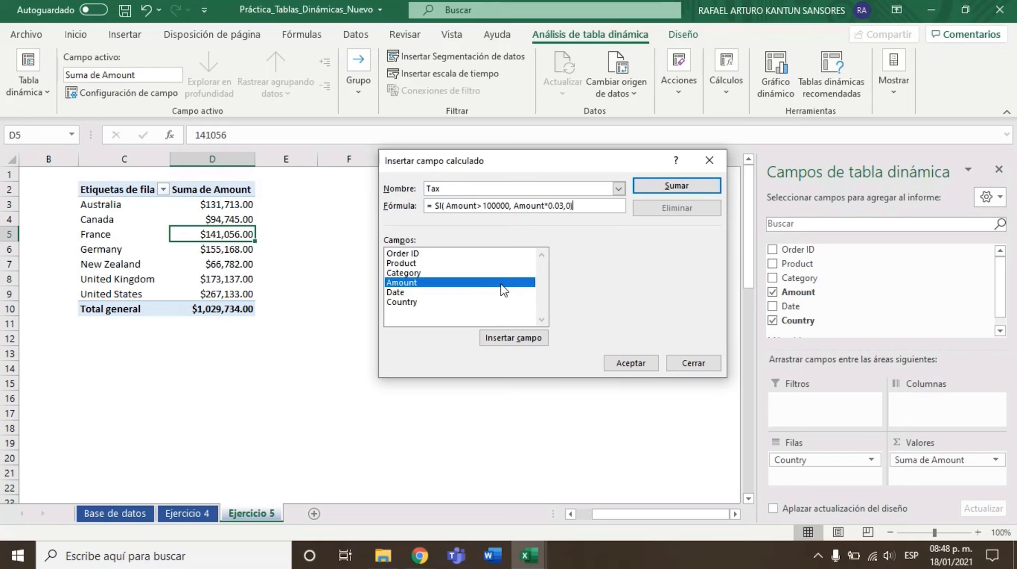
{"action": "left_click", "coordinate": [642, 364]}
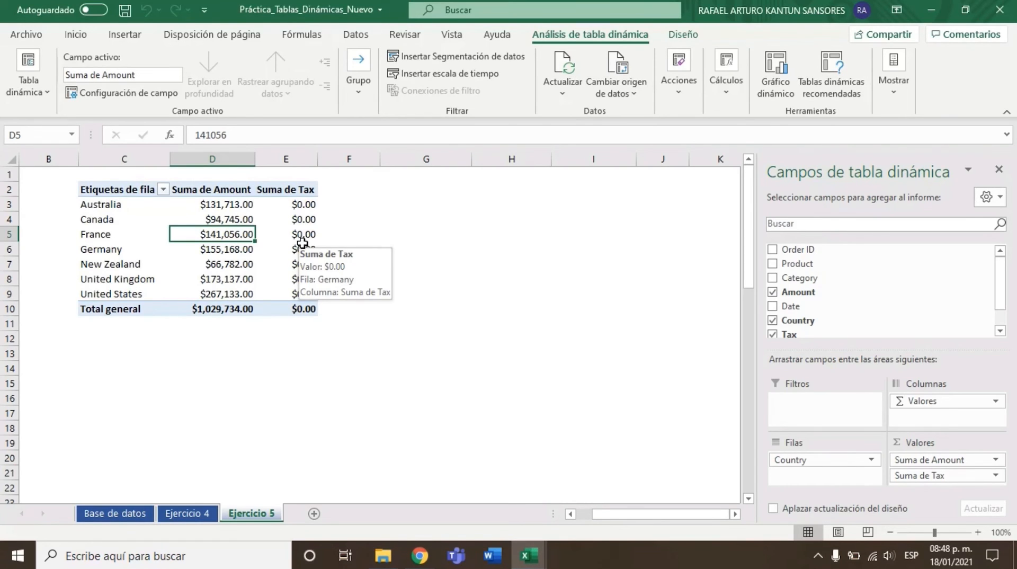
Examine the Suma de Tax values in the reference pivot table at row 50 and review the Tax calculated field's formula
{"action": "scroll", "coordinate": [302, 243], "scroll_direction": "down", "scroll_amount": 12}
{"action": "scroll", "coordinate": [303, 242], "scroll_direction": "down", "scroll_amount": 4}
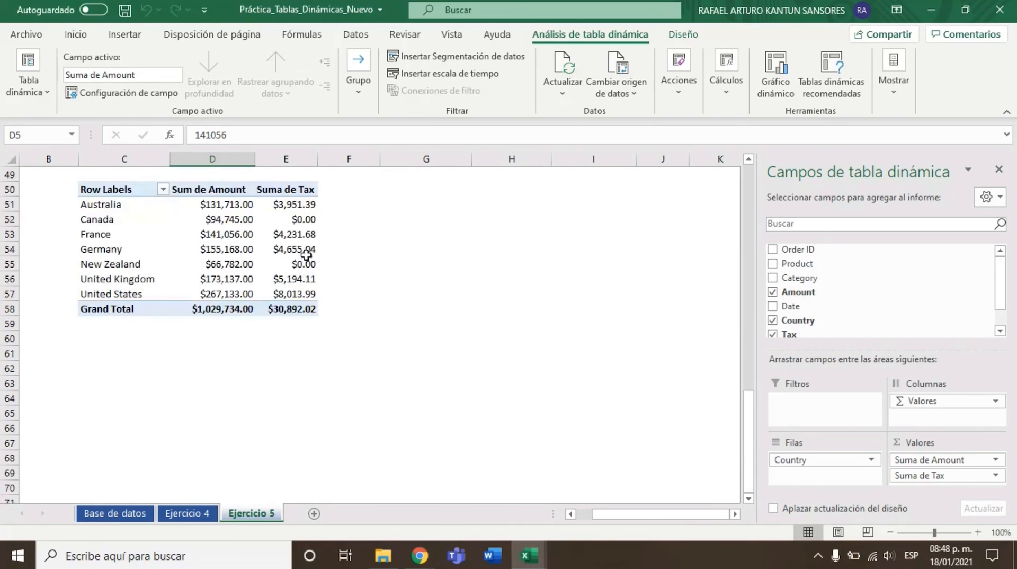
{"action": "left_click", "coordinate": [302, 247]}
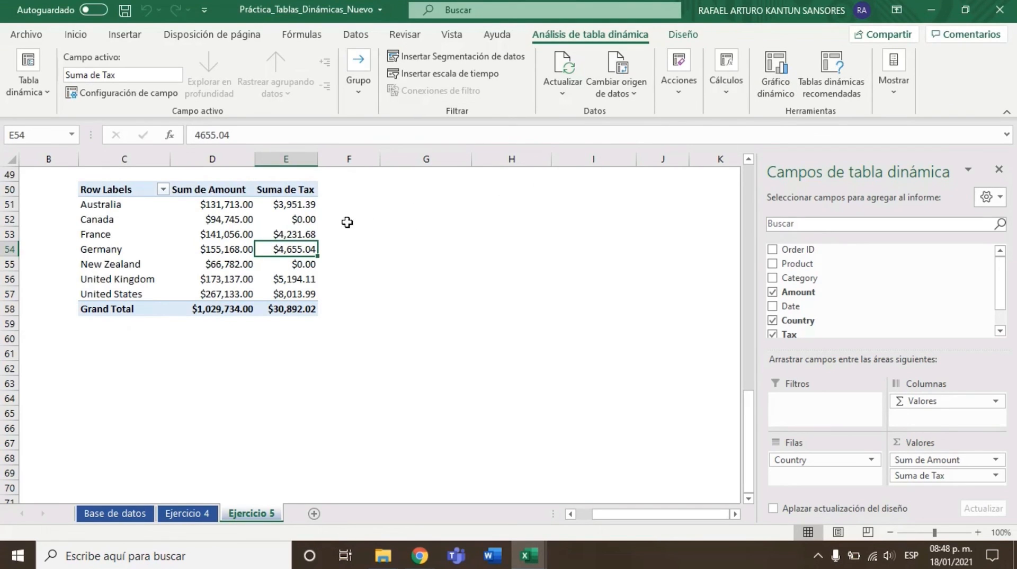
{"action": "left_click", "coordinate": [723, 97]}
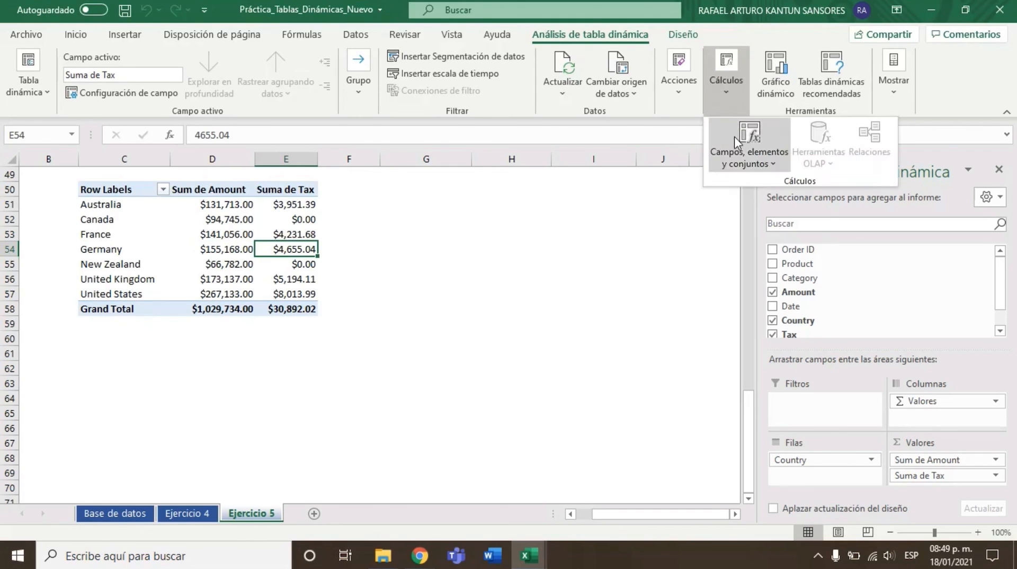
{"action": "left_click", "coordinate": [738, 143]}
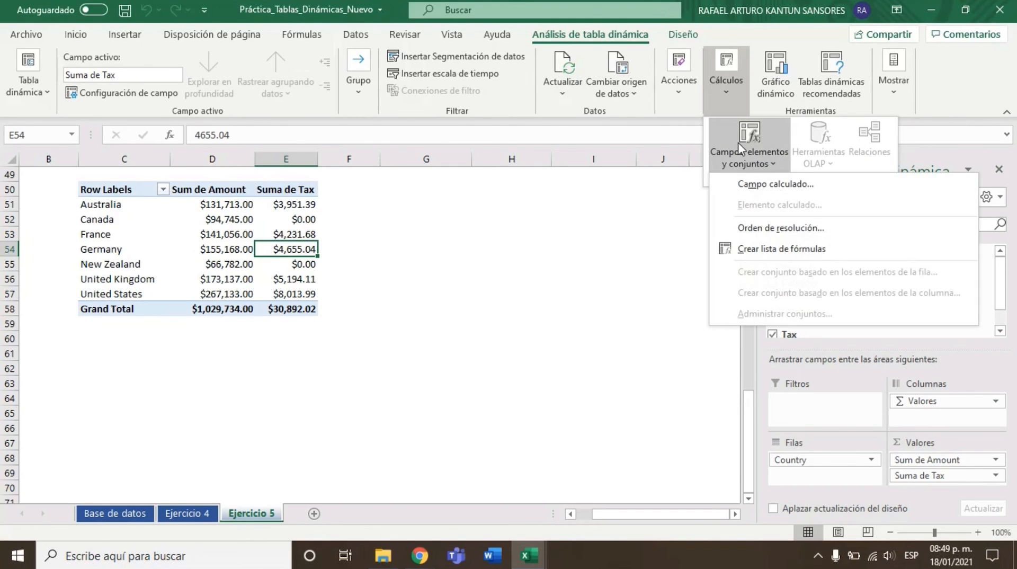
{"action": "left_click", "coordinate": [755, 181]}
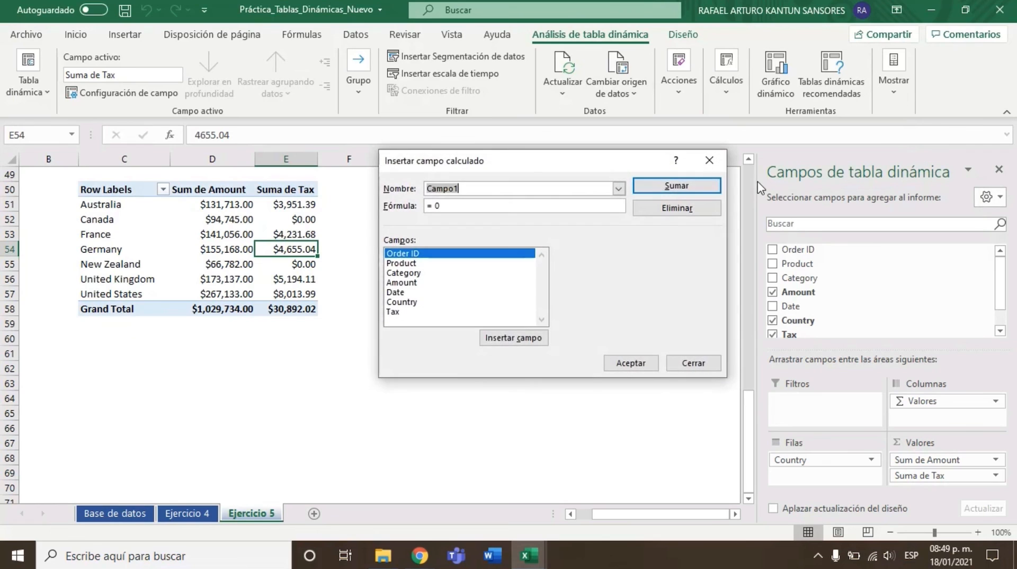
{"action": "left_click", "coordinate": [618, 189]}
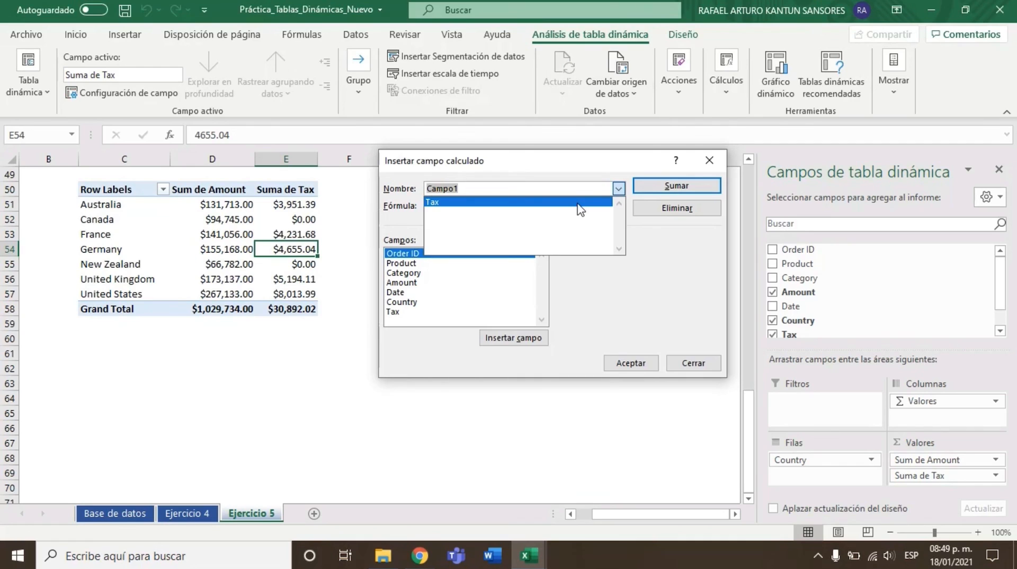
{"action": "left_click", "coordinate": [479, 202]}
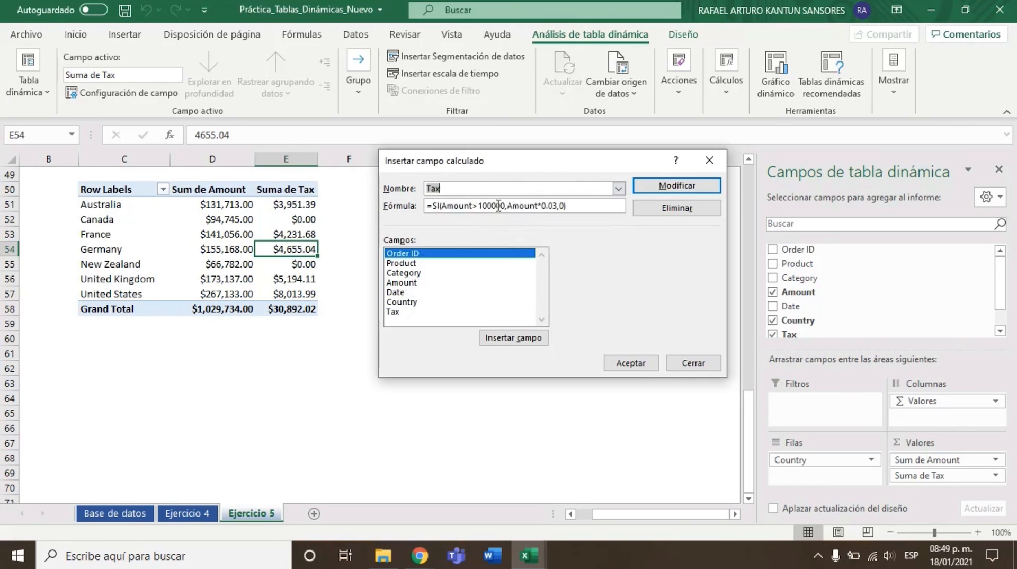
{"action": "left_click", "coordinate": [572, 205]}
{"action": "left_click", "coordinate": [636, 363]}
Select the Suma de Tax values in E3:E10 of the pivot table starting at row 2 to check them
{"action": "scroll", "coordinate": [427, 331], "scroll_direction": "up", "scroll_amount": 10}
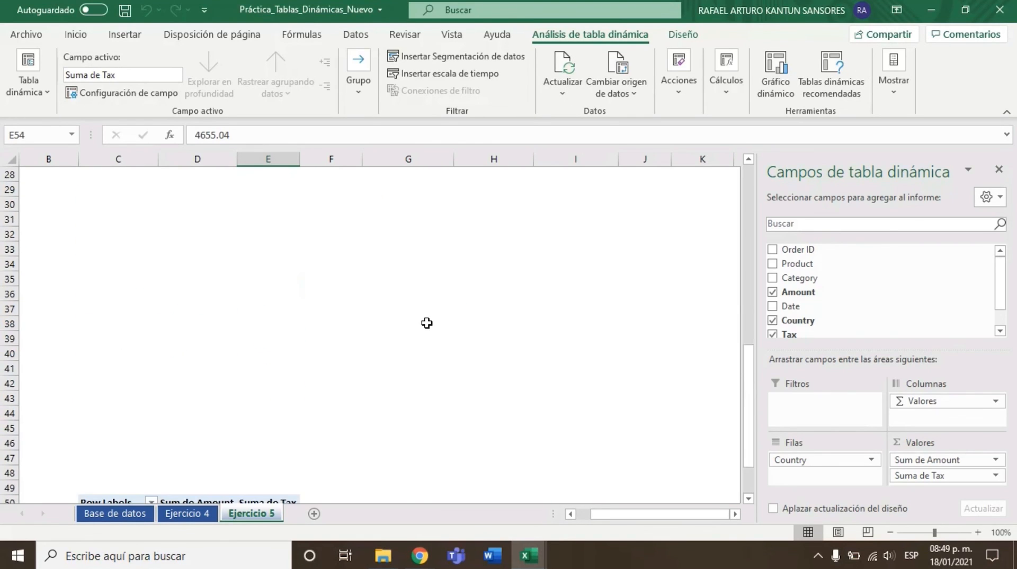
{"action": "scroll", "coordinate": [435, 339], "scroll_direction": "up", "scroll_amount": 6}
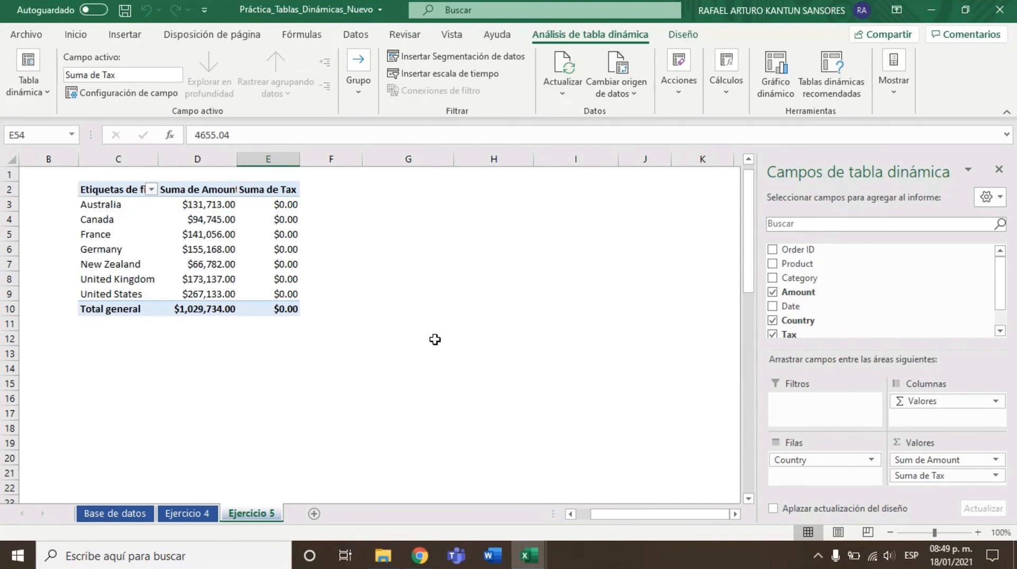
{"action": "left_click_drag", "start_coordinate": [290, 204], "coordinate": [293, 309]}
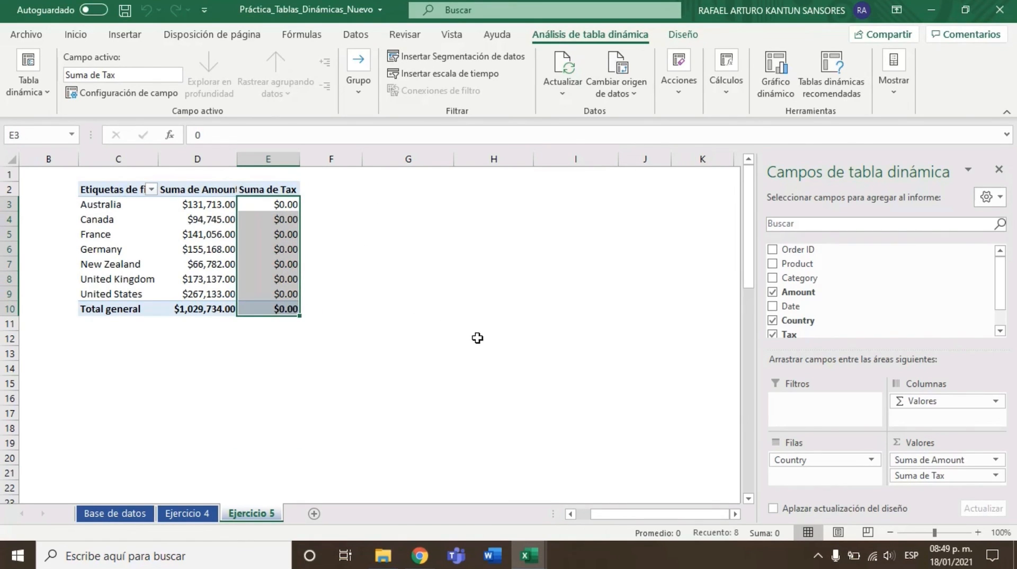